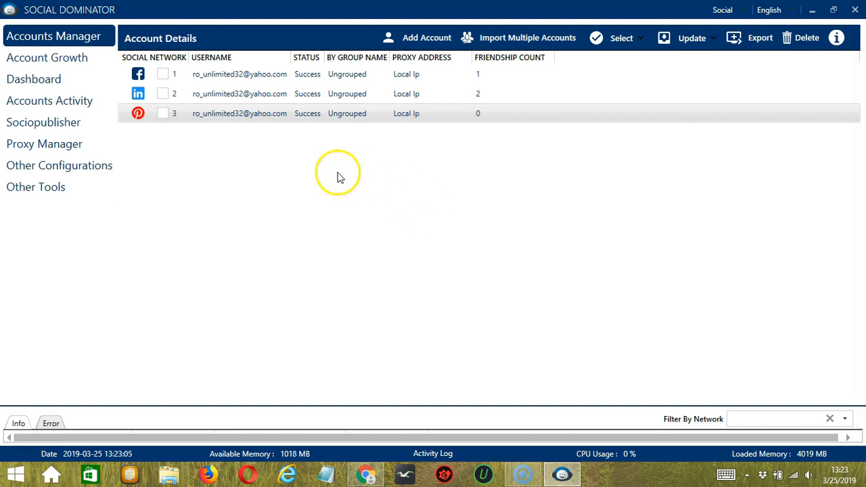
# Open the Broadcast Messeges configuration in the activity tools of the Pinterest account.
pyautogui.rightClick(232, 116)
pyautogui.click(172, 189)
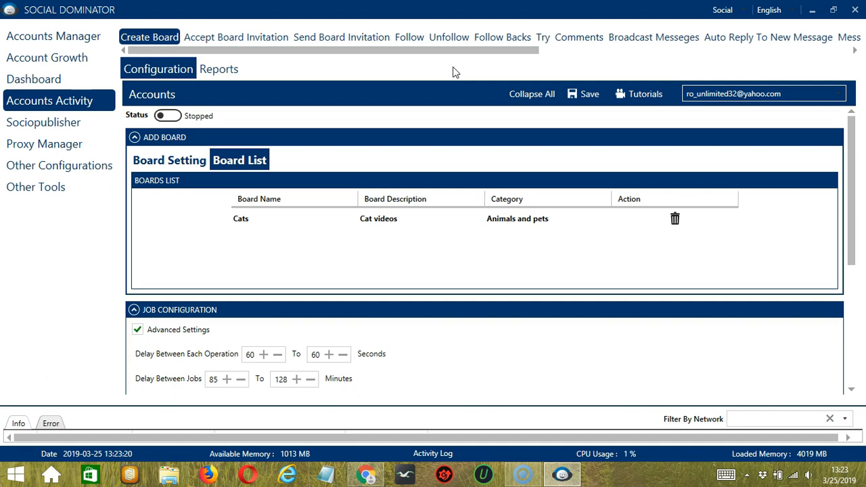
pyautogui.click(660, 42)
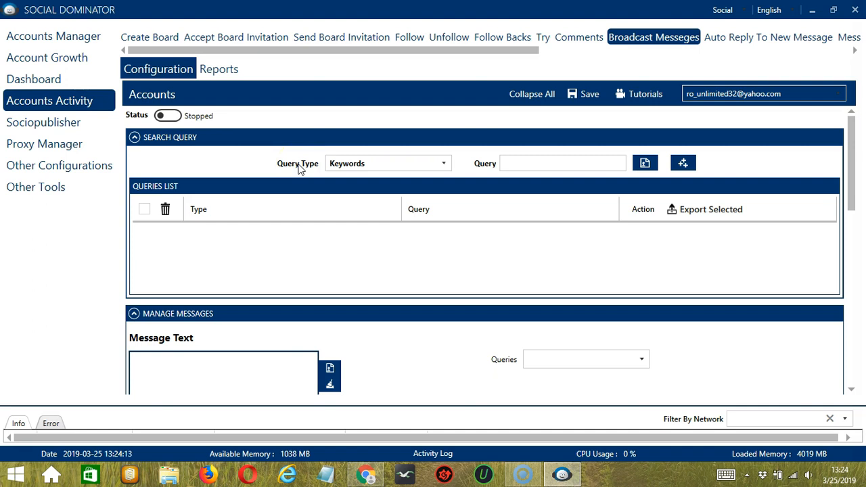
pyautogui.click(444, 164)
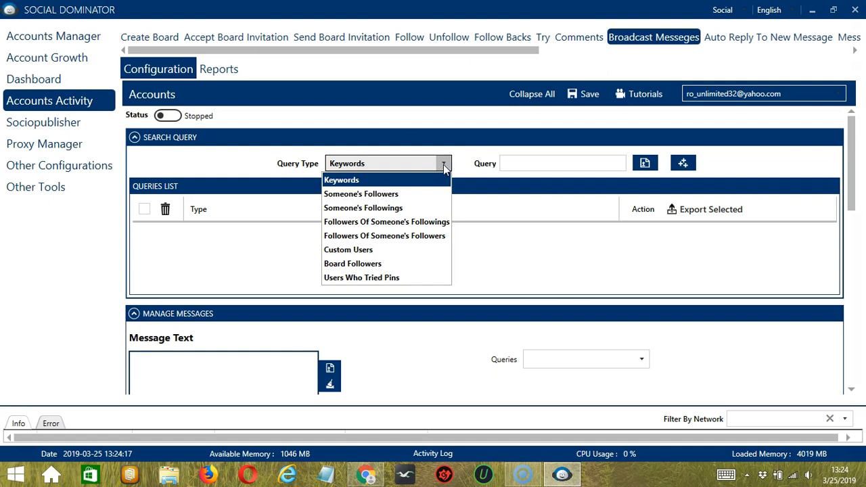
pyautogui.click(520, 164)
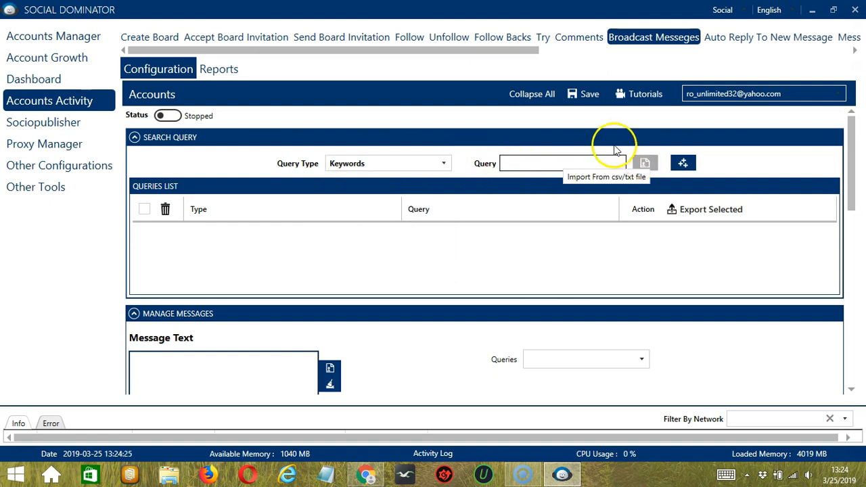
pyautogui.click(644, 164)
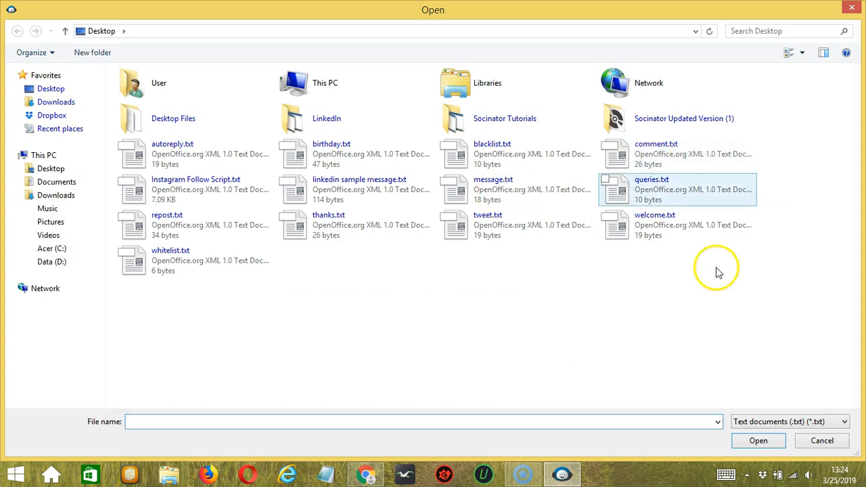
pyautogui.click(821, 442)
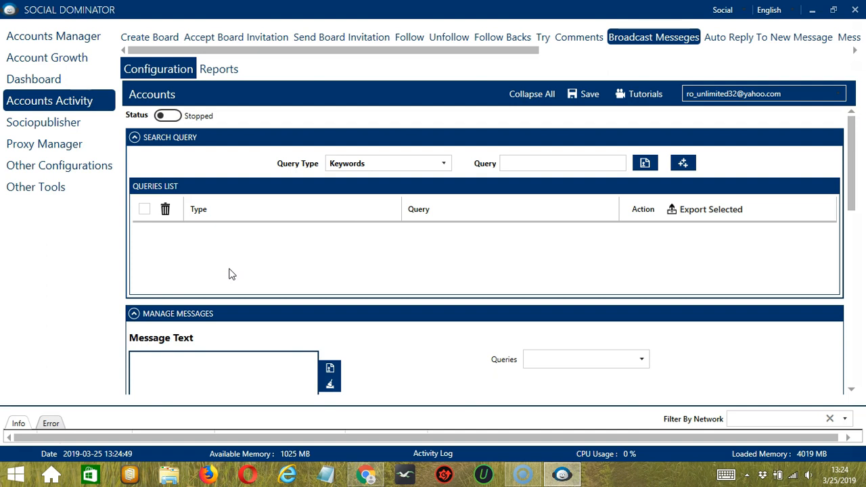
# Add a Keywords query for "pets" to the queries list.
pyautogui.click(581, 163)
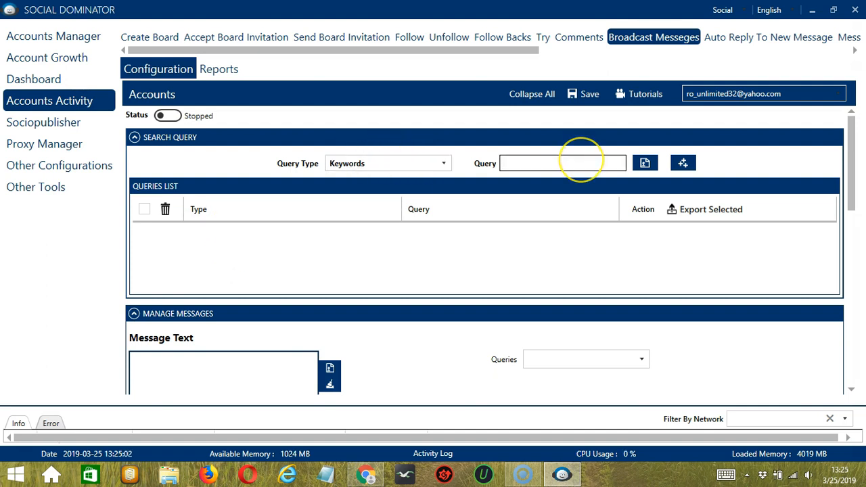
pyautogui.write('pets')
pyautogui.click(683, 163)
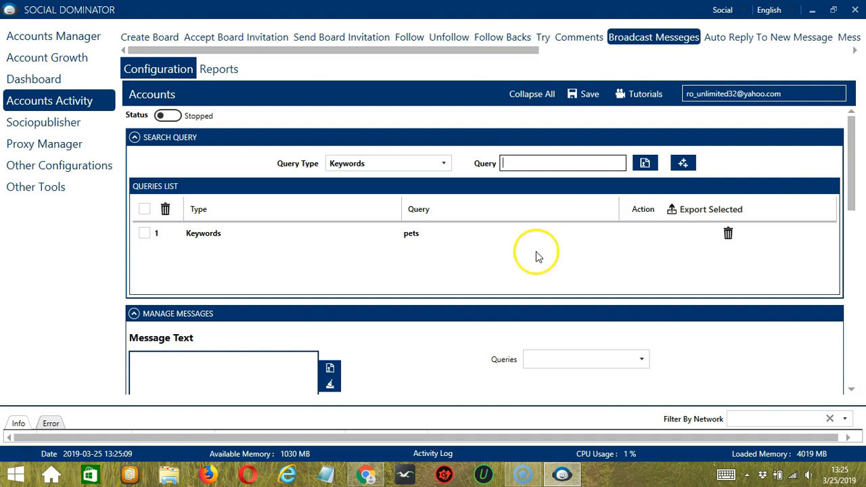
pyautogui.click(420, 241)
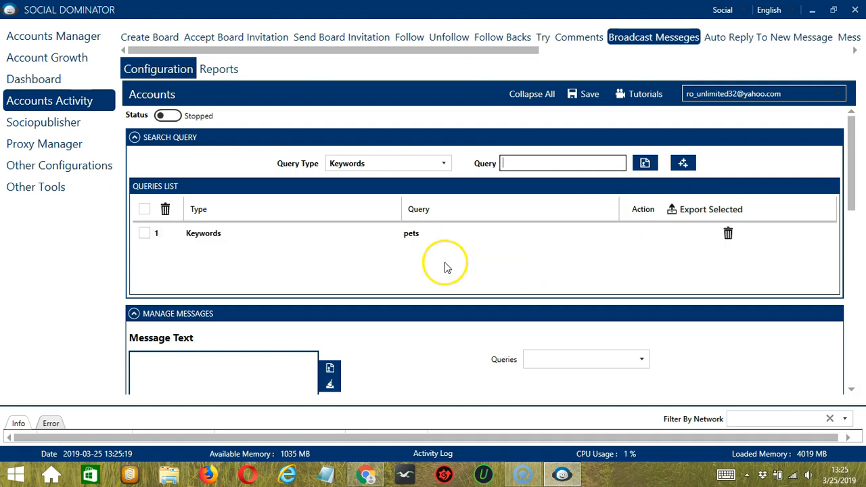
# Add a Someone's Followers query for "cutesypoohcom", taking the profile name from the Pinterest page address in Chrome.
pyautogui.click(444, 164)
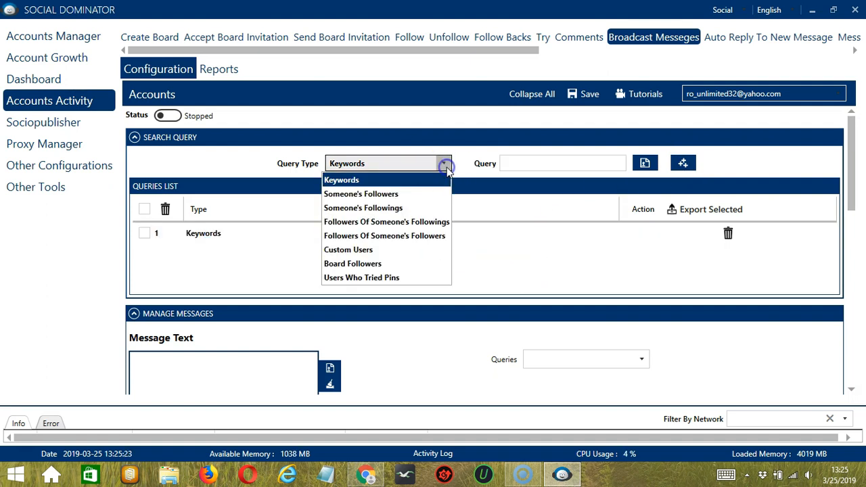
pyautogui.click(411, 194)
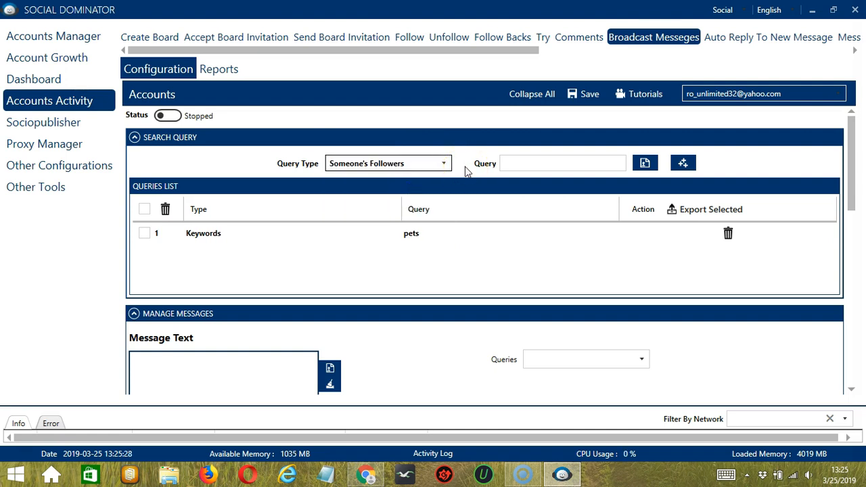
pyautogui.click(359, 474)
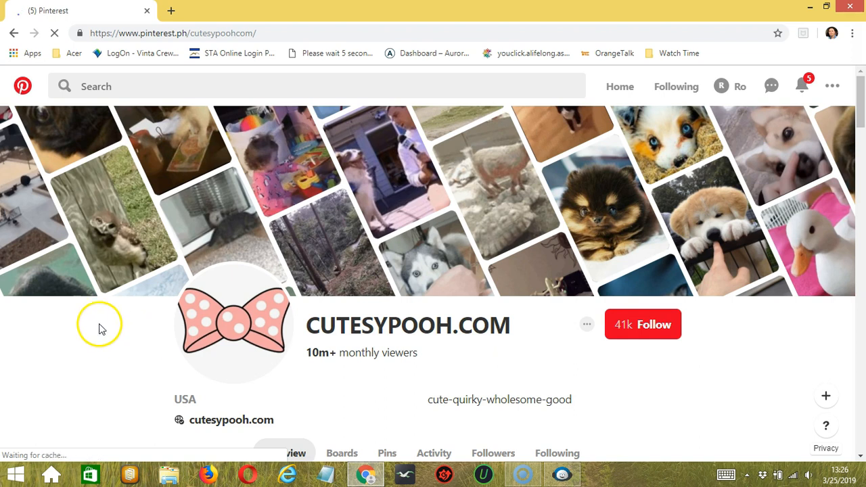
pyautogui.doubleClick(223, 34)
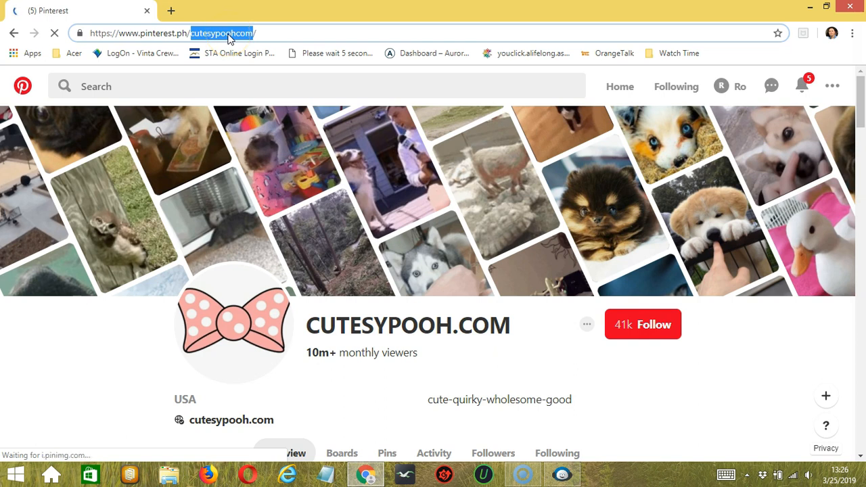
pyautogui.click(562, 474)
pyautogui.click(530, 165)
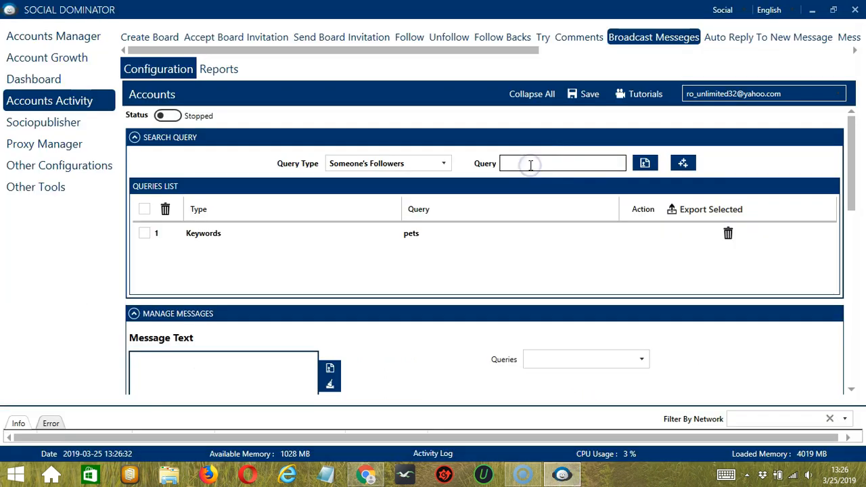
pyautogui.write('cutesypoohcom')
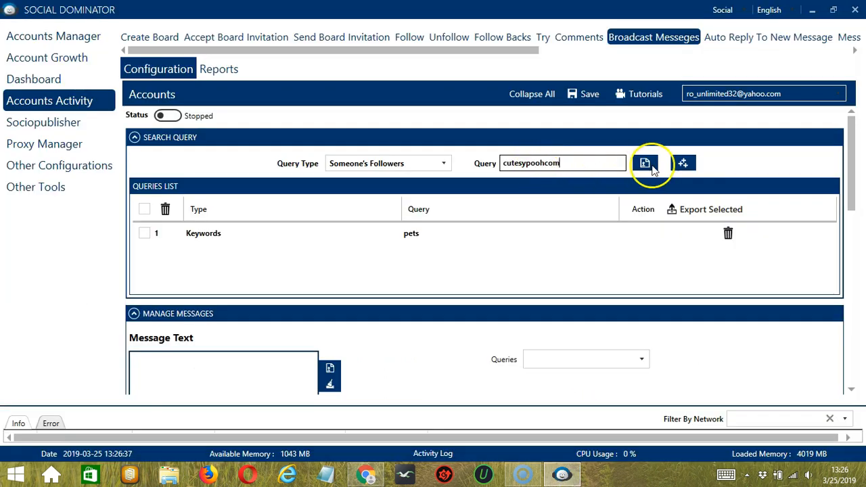
pyautogui.click(683, 164)
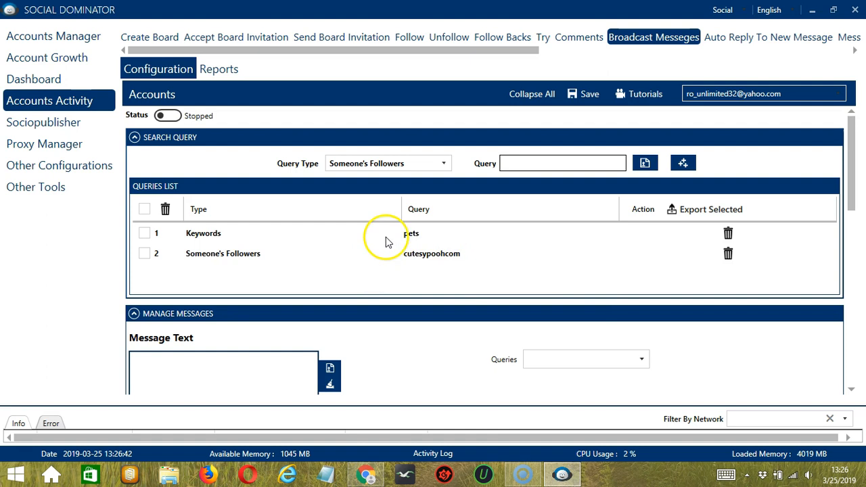
# Add a Someone's Followings query for "cutesypoohcom" to the queries list.
pyautogui.click(444, 164)
pyautogui.click(408, 211)
pyautogui.click(545, 163)
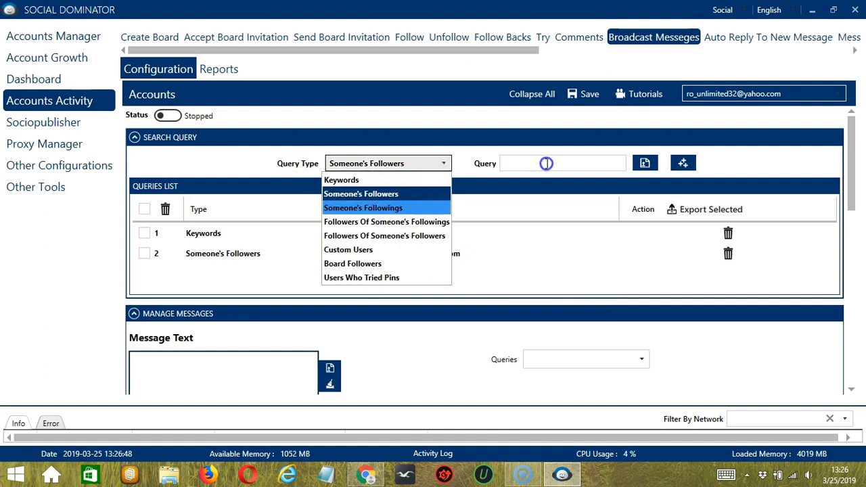
pyautogui.write('cutesypoohcom')
pyautogui.click(683, 163)
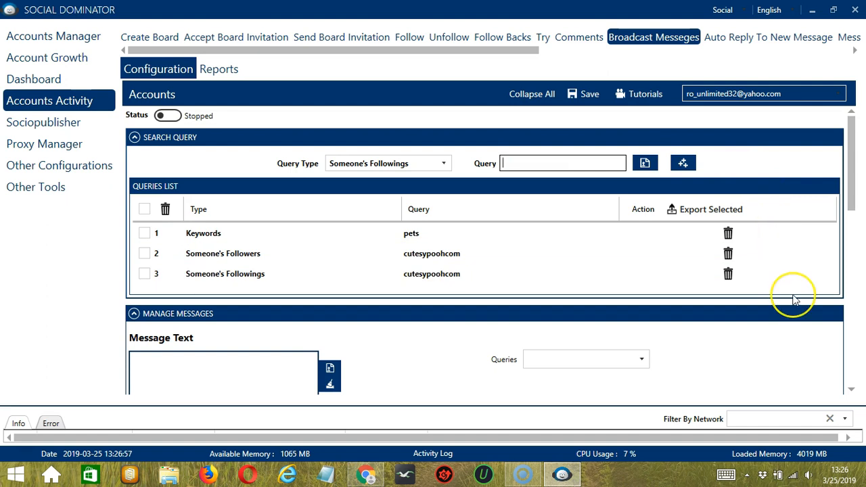
# Add a Followers Of Someone's Followings query for "cutesypoohcom" to the queries list.
pyautogui.click(451, 163)
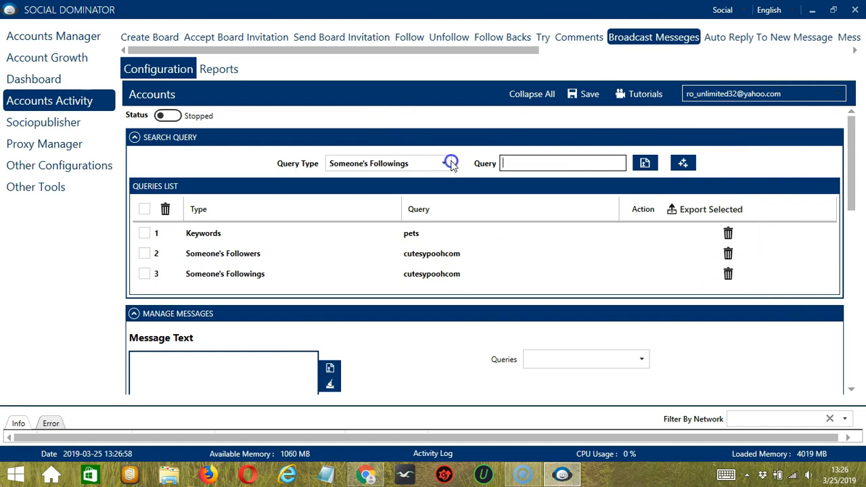
pyautogui.click(409, 222)
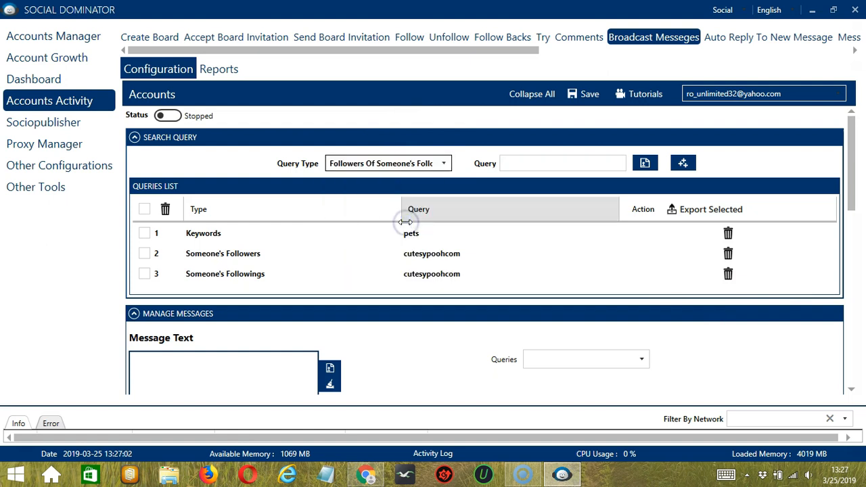
pyautogui.click(531, 164)
pyautogui.write('cutesypoohcom')
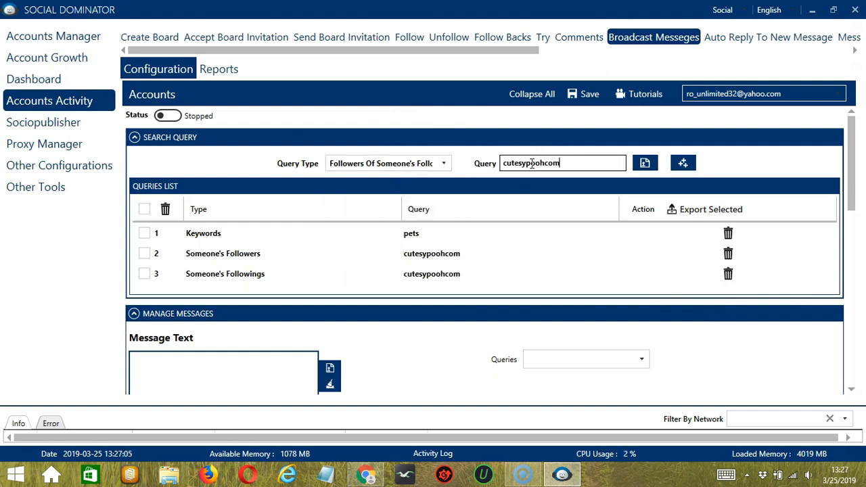
pyautogui.click(684, 164)
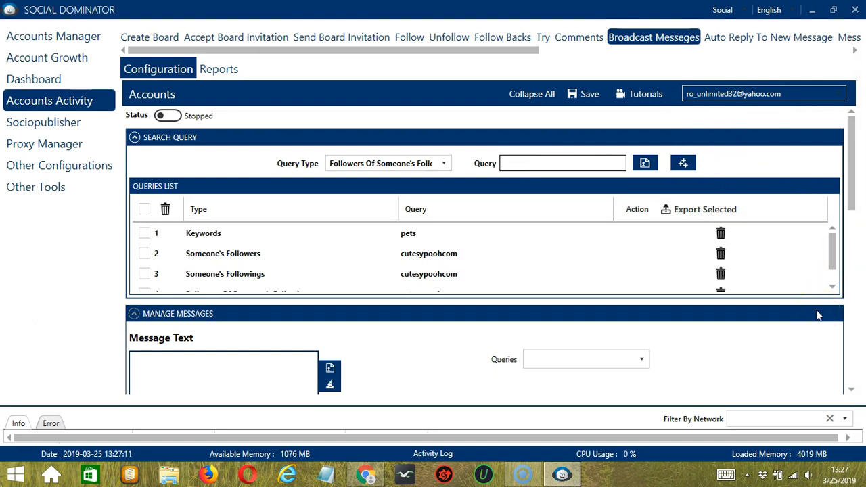
# Add a Followers Of Someone's Followers query for "cutesypoohcom" to the queries list.
pyautogui.click(442, 163)
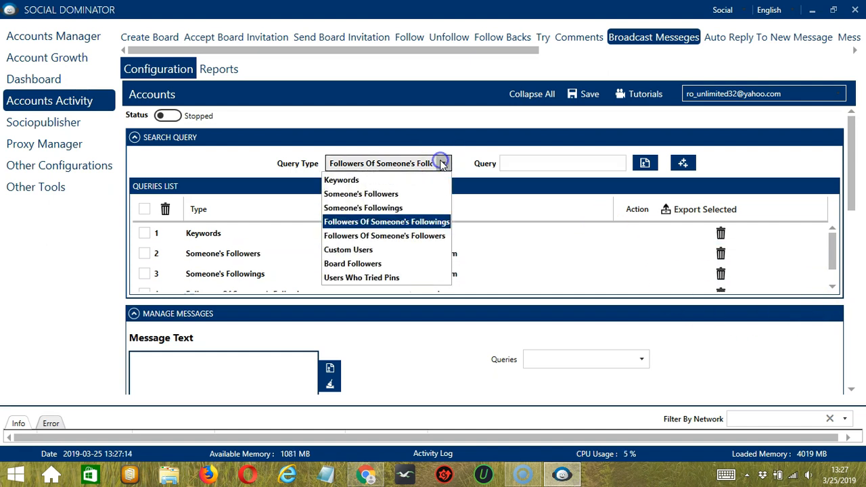
pyautogui.click(392, 241)
pyautogui.click(560, 161)
pyautogui.write('cutesypoohcom')
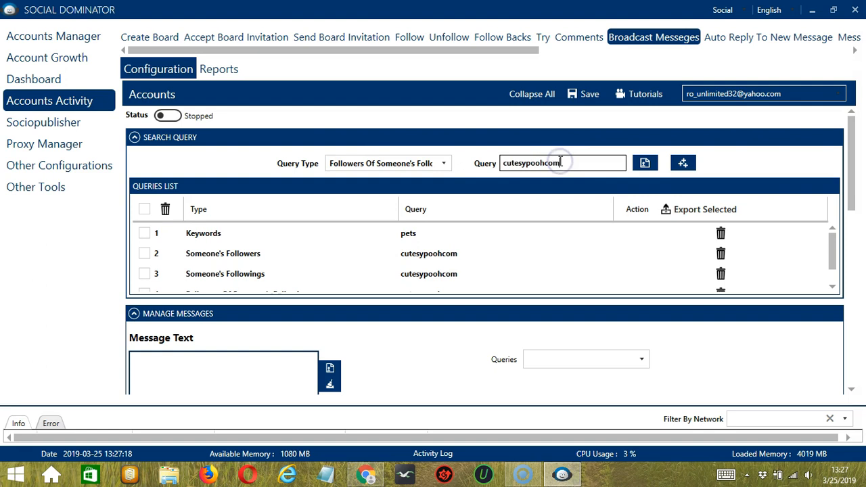
pyautogui.click(682, 166)
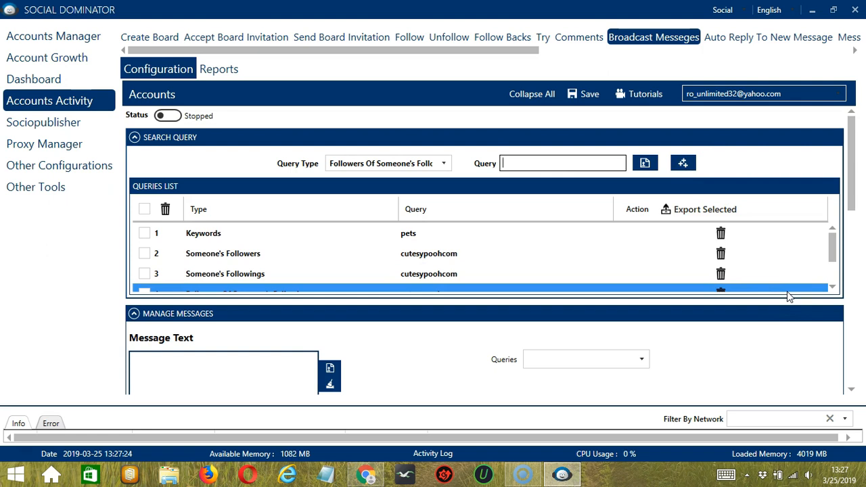
# Add a Custom Users query for "cutesypoohcom" to the queries list.
pyautogui.click(443, 162)
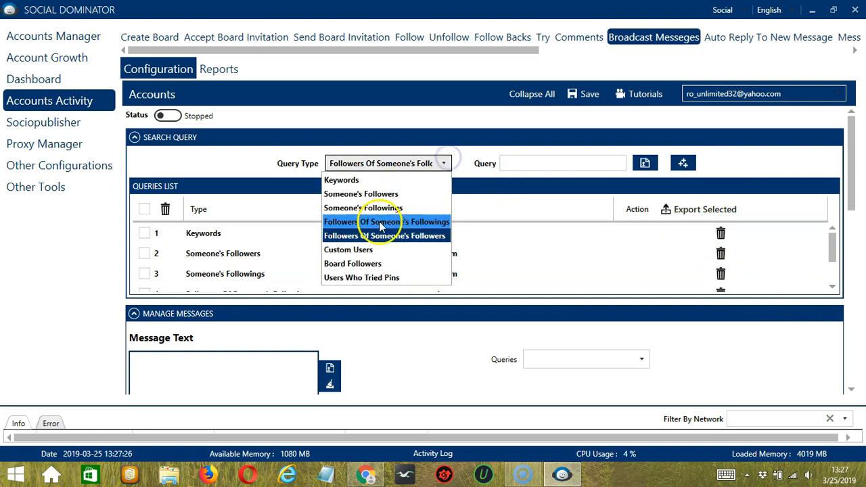
pyautogui.click(376, 250)
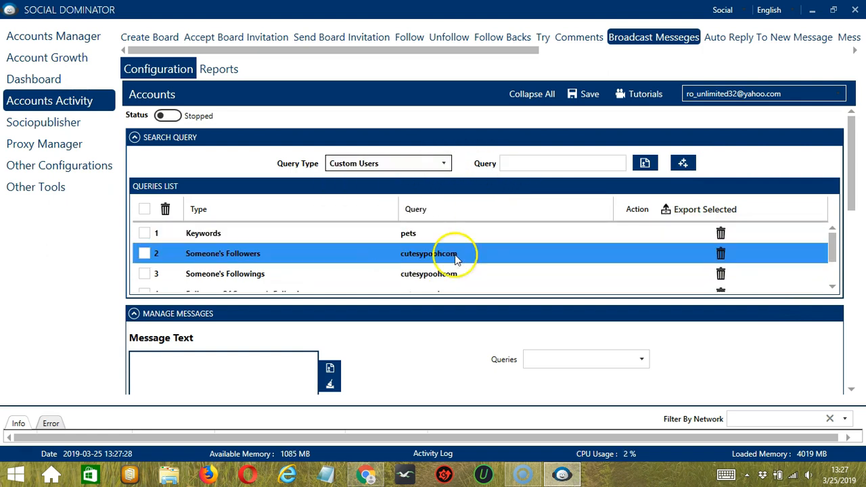
pyautogui.click(805, 293)
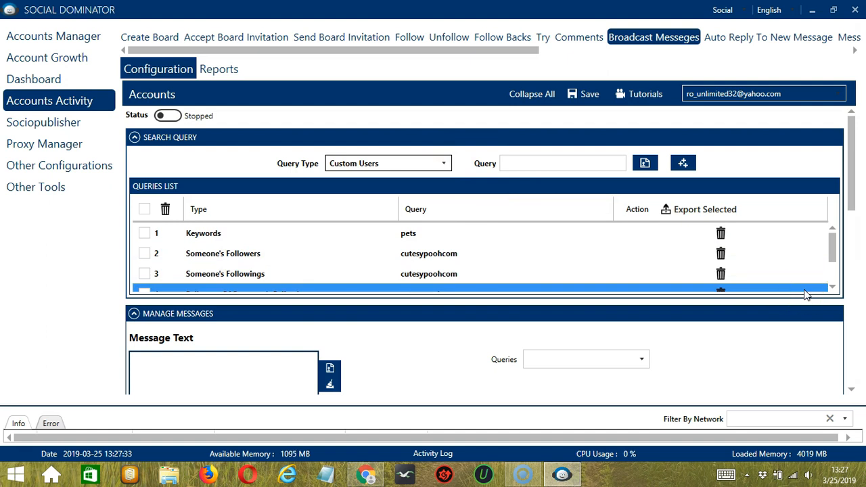
pyautogui.click(800, 293)
pyautogui.click(543, 163)
pyautogui.write('cutesypoohcom')
pyautogui.click(683, 163)
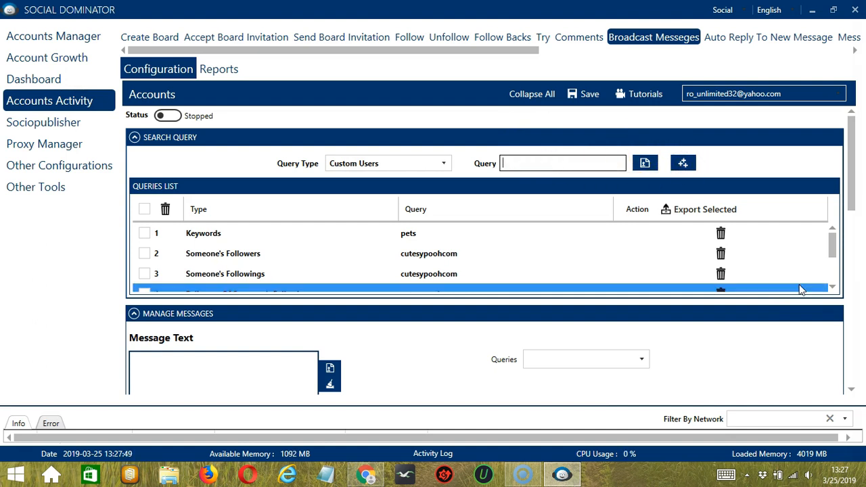
pyautogui.click(799, 289)
# Set the query type to Board Followers and copy the CATS KITTENS KITTIES board address from Pinterest in Chrome.
pyautogui.click(444, 165)
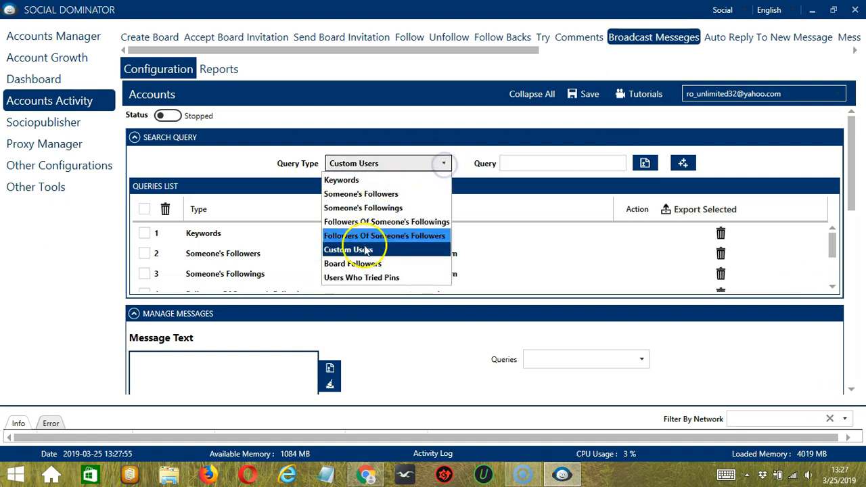
pyautogui.click(371, 269)
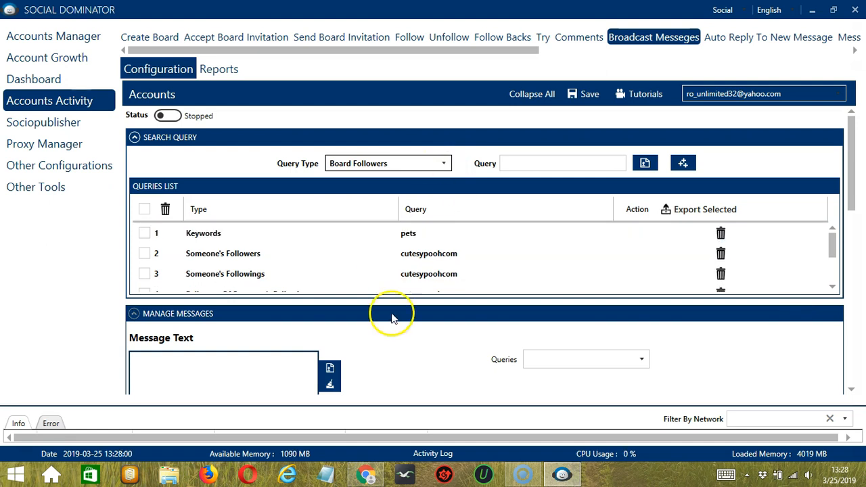
pyautogui.moveTo(367, 474)
pyautogui.click(346, 435)
pyautogui.click(372, 391)
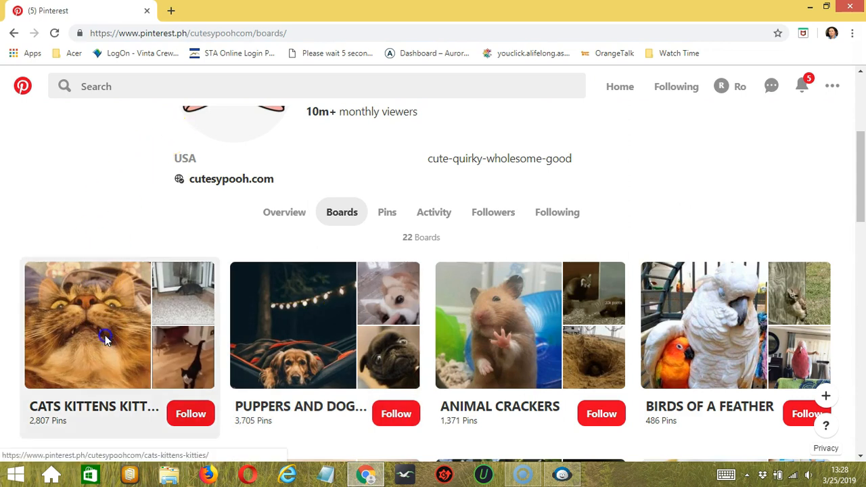
pyautogui.click(105, 339)
pyautogui.click(252, 33)
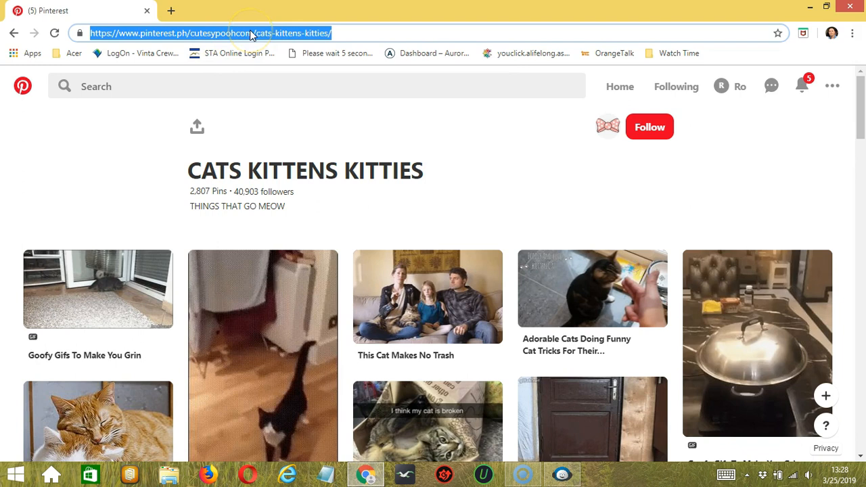
# Return to Social Dominator and add the copied board address as a Board Followers query.
pyautogui.hotkey('alt', 'Tab')
pyautogui.click(518, 162)
pyautogui.hotkey('ctrl', 'v')
pyautogui.click(683, 163)
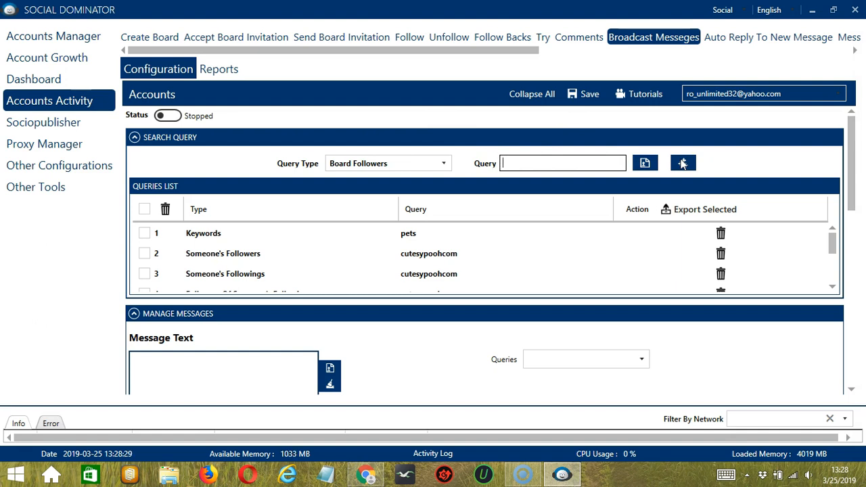
# Set the query type to Users Who Tried Pins and copy the "Goofy Gifs To Make You Grin" pin address from Pinterest in Chrome.
pyautogui.click(442, 163)
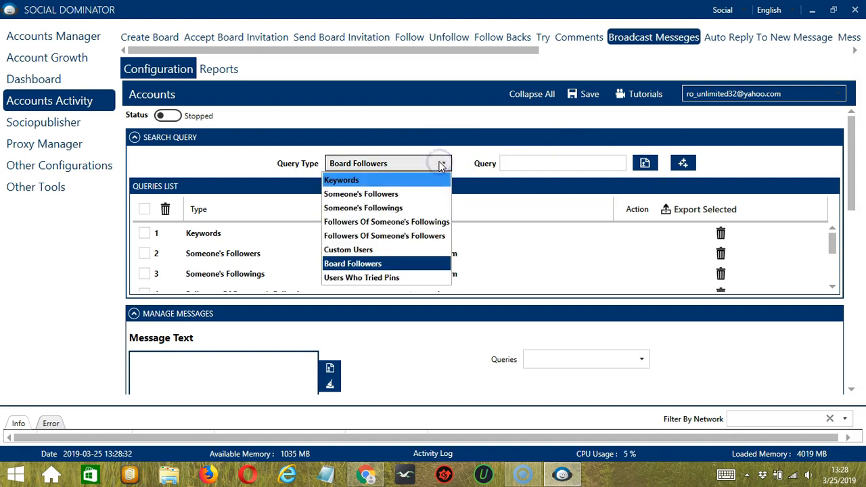
pyautogui.click(405, 278)
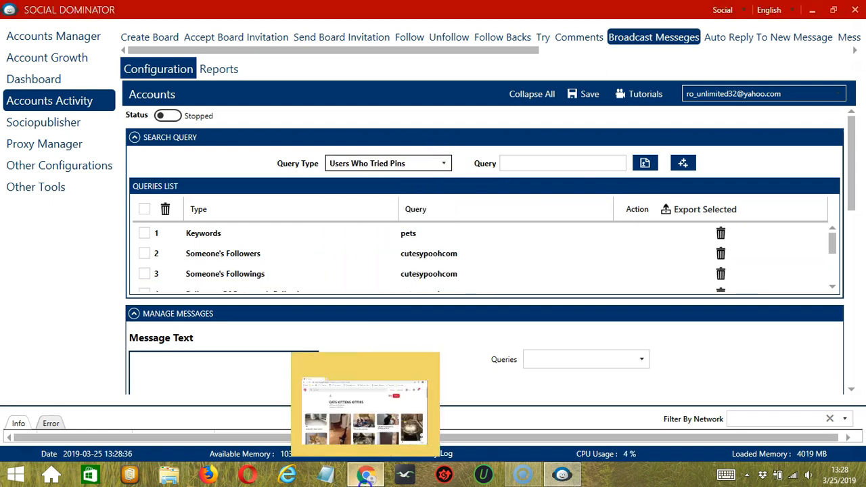
pyautogui.click(367, 474)
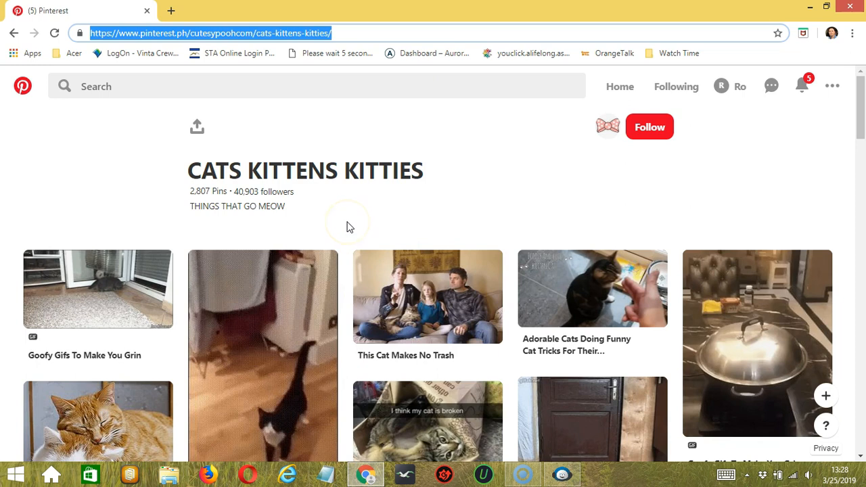
pyautogui.scroll(-3, 346, 227)
pyautogui.click(112, 258)
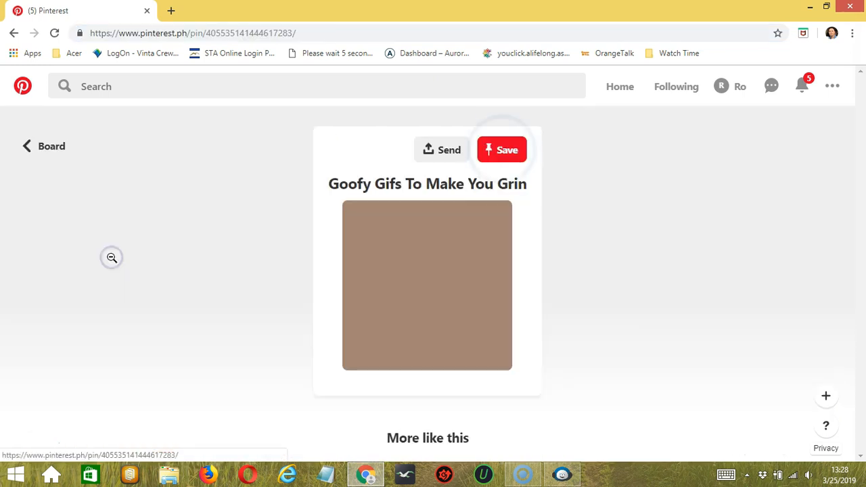
pyautogui.click(243, 33)
# Return to Social Dominator and add the copied pin address as a Users Who Tried Pins query.
pyautogui.hotkey('alt', 'Tab')
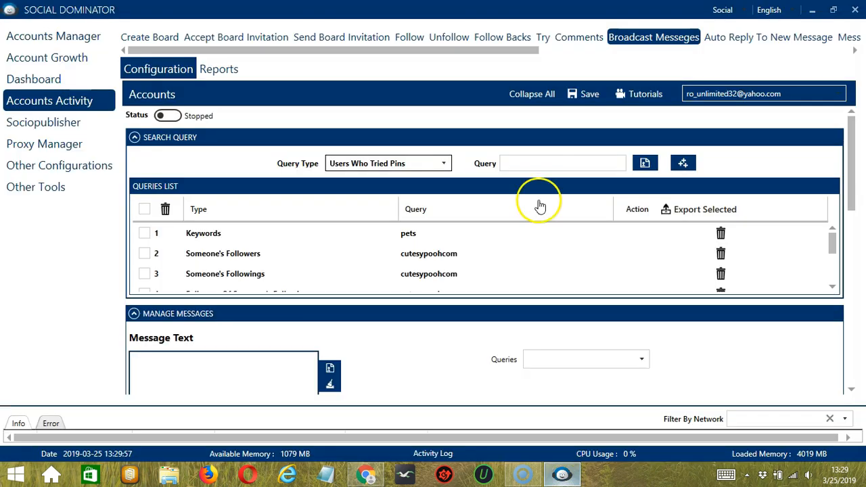
pyautogui.click(557, 164)
pyautogui.hotkey('ctrl', 'v')
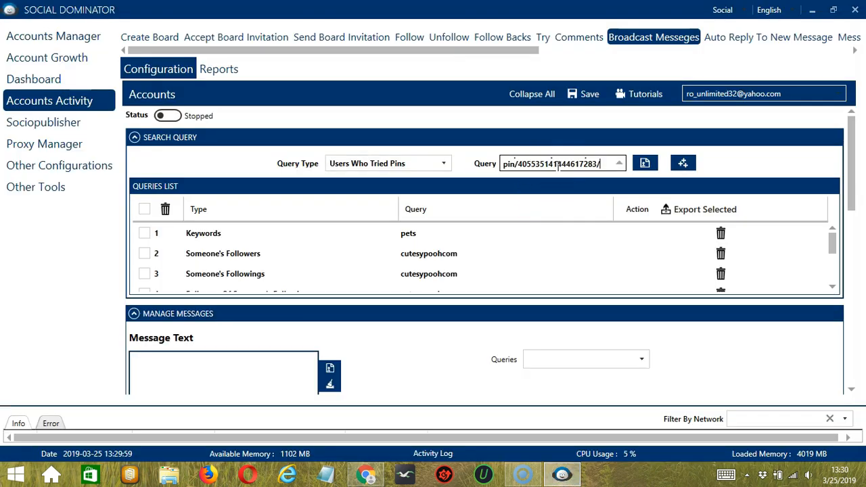
pyautogui.click(684, 165)
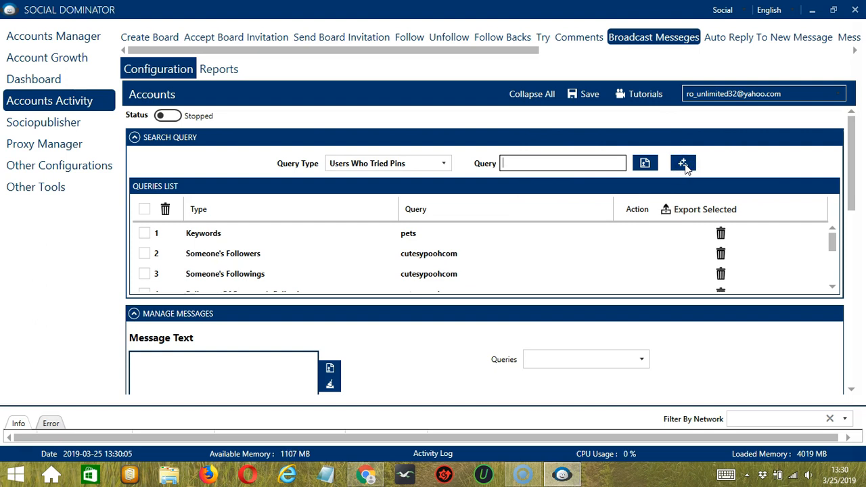
# Delete the Keywords query "pets" from the queries list.
pyautogui.click(600, 284)
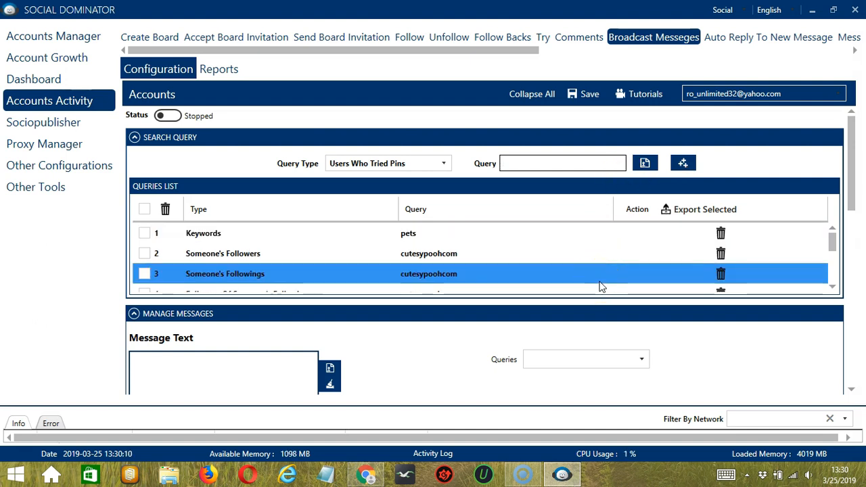
pyautogui.moveTo(632, 274); pyautogui.dragTo(661, 233)
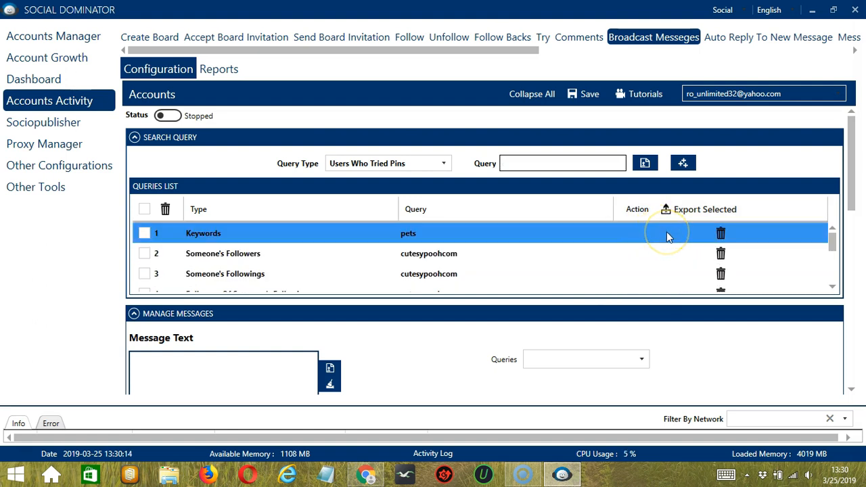
pyautogui.click(721, 234)
pyautogui.click(721, 233)
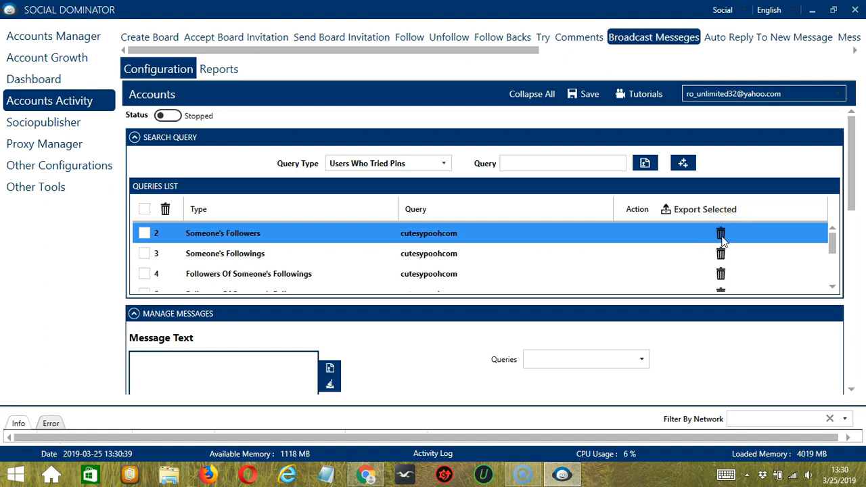
# Enter "Hi" as the message text under Manage Messages and clear it again.
pyautogui.scroll(-5, 464, 139)
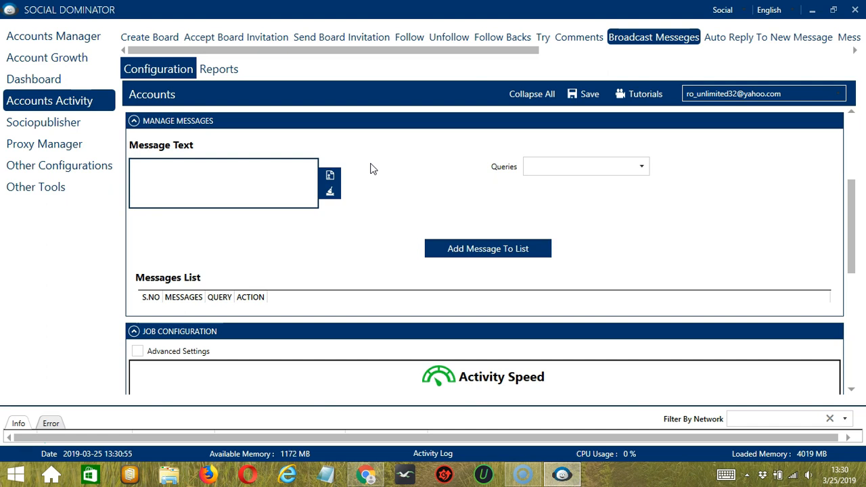
pyautogui.click(179, 176)
pyautogui.write('Hi')
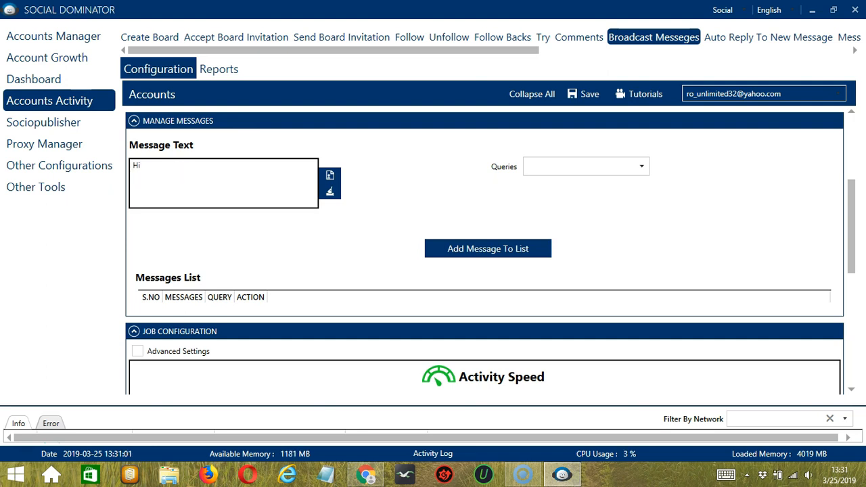
pyautogui.click(330, 195)
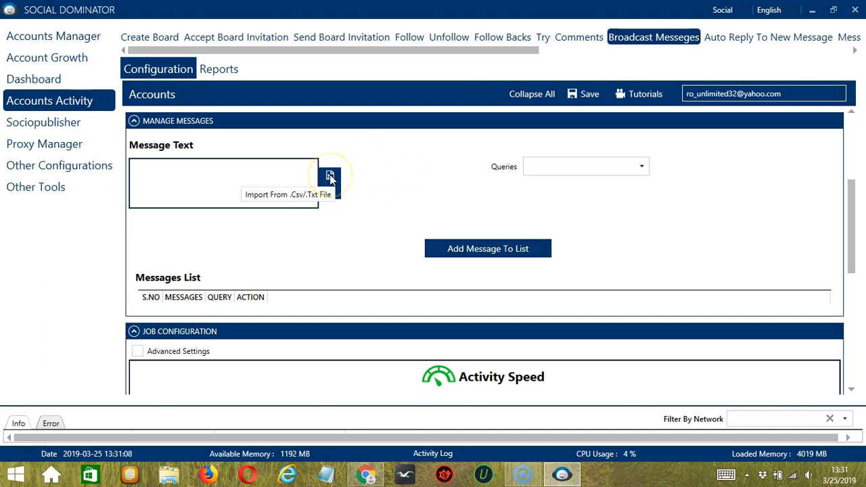
# Import the message text from message.txt on the Desktop.
pyautogui.click(329, 176)
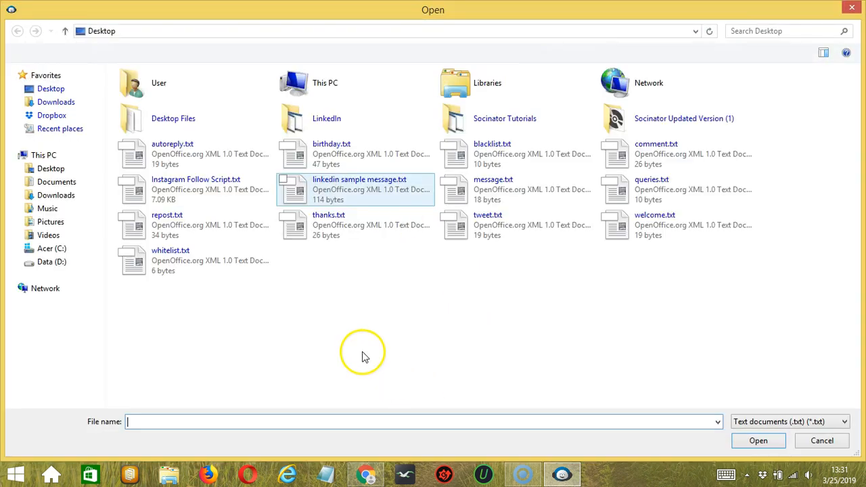
pyautogui.click(477, 187)
pyautogui.click(770, 444)
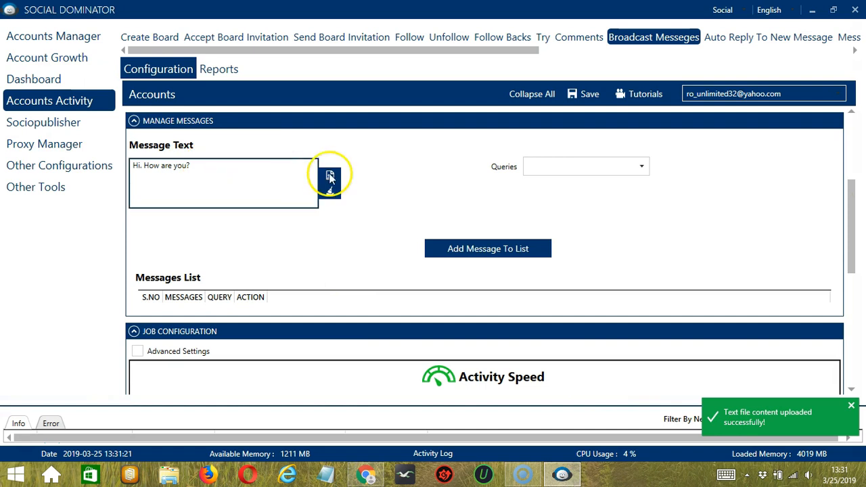
# Assign all queries to the message "Hi. How are you?" and add it to the messages list.
pyautogui.click(641, 169)
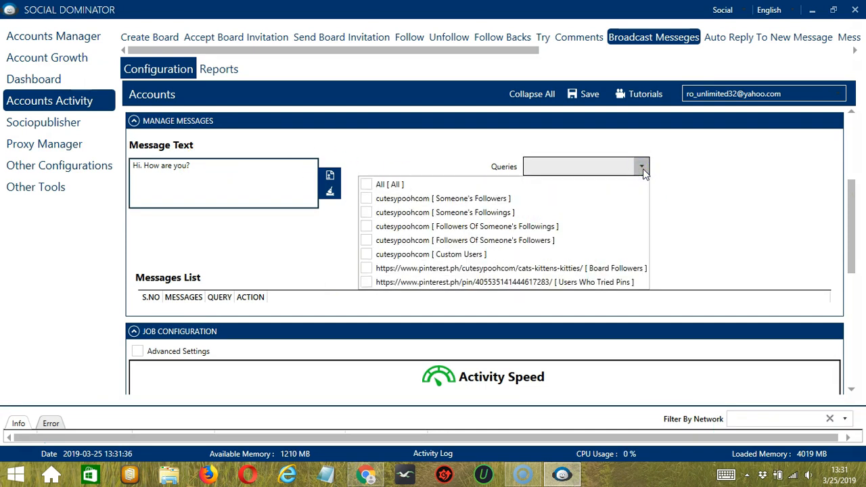
pyautogui.click(393, 200)
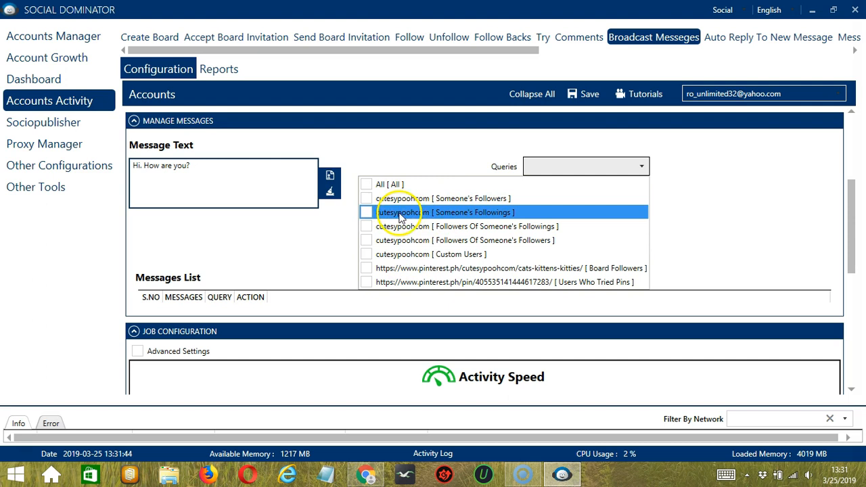
pyautogui.click(366, 185)
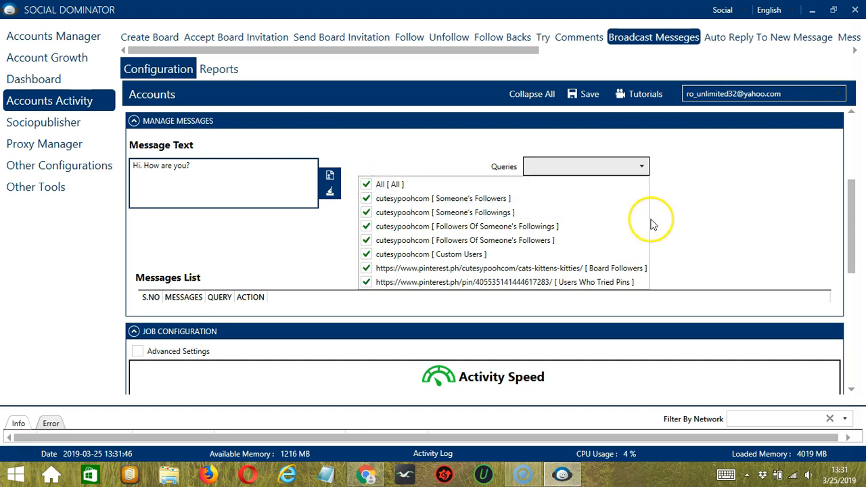
pyautogui.click(682, 208)
pyautogui.click(542, 248)
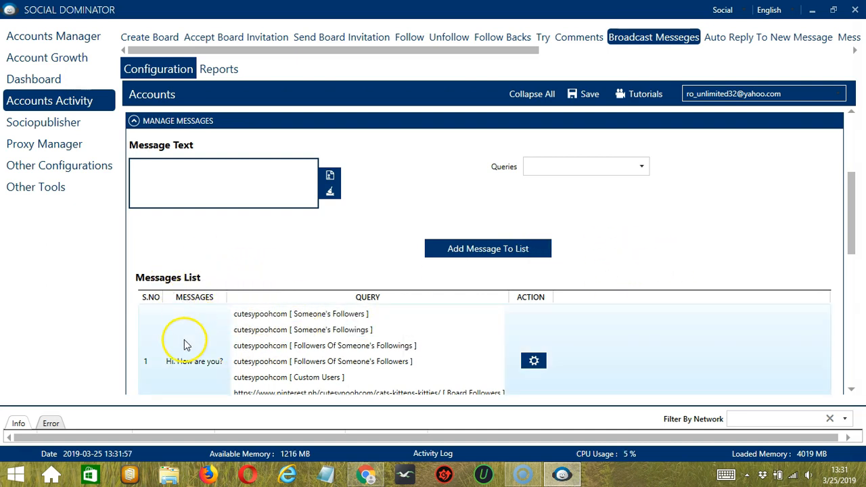
# Check which actions are available for the message in the messages list.
pyautogui.click(535, 361)
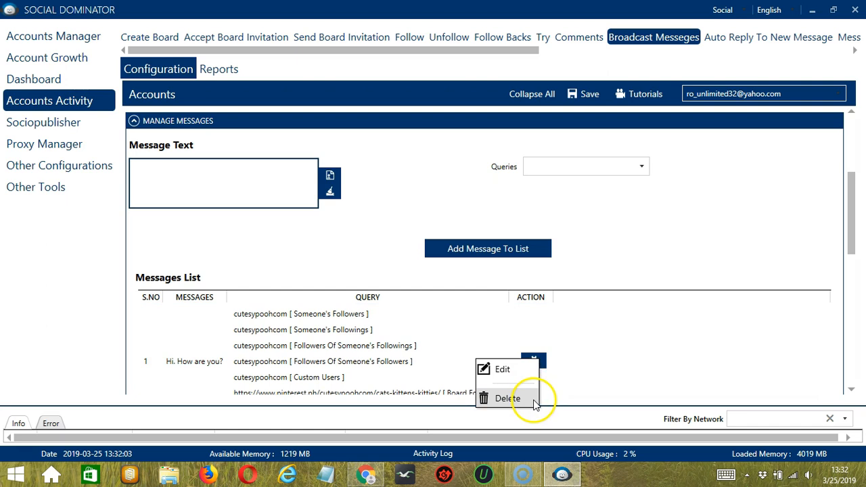
pyautogui.click(695, 255)
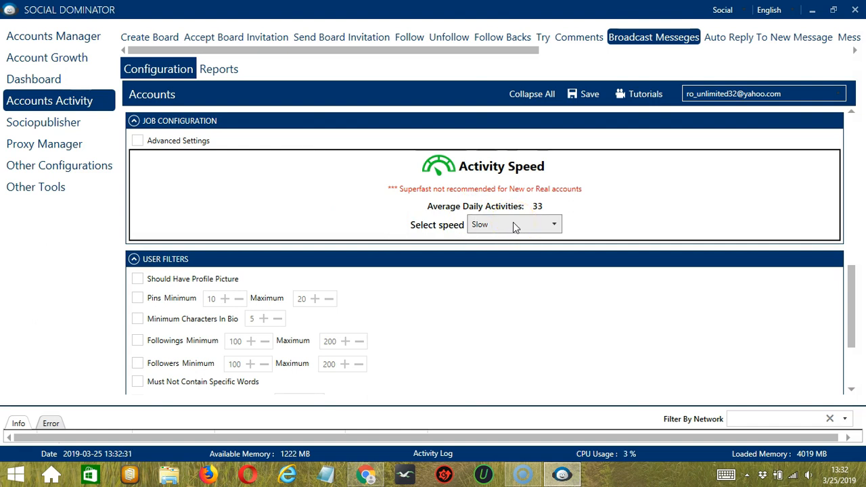
# Try the Medium and Fast activity speeds in the job configuration, ending with the speed set to Superfast.
pyautogui.click(552, 225)
pyautogui.click(494, 261)
pyautogui.click(554, 225)
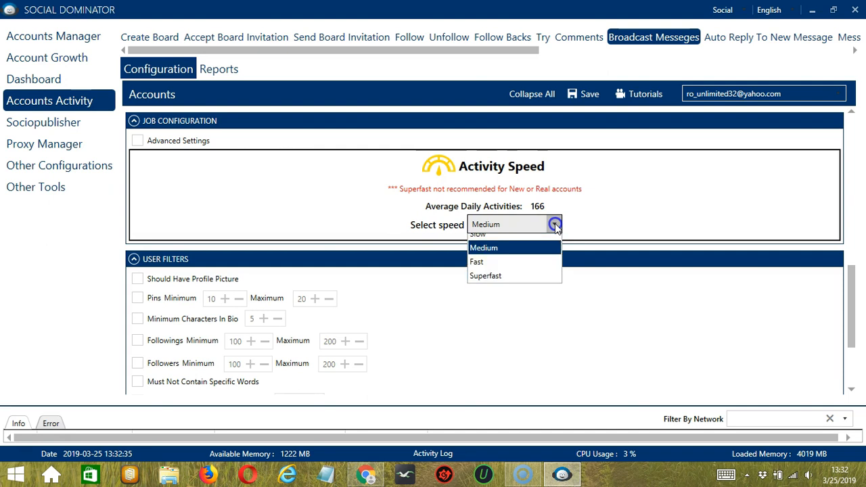
pyautogui.click(489, 261)
pyautogui.click(555, 224)
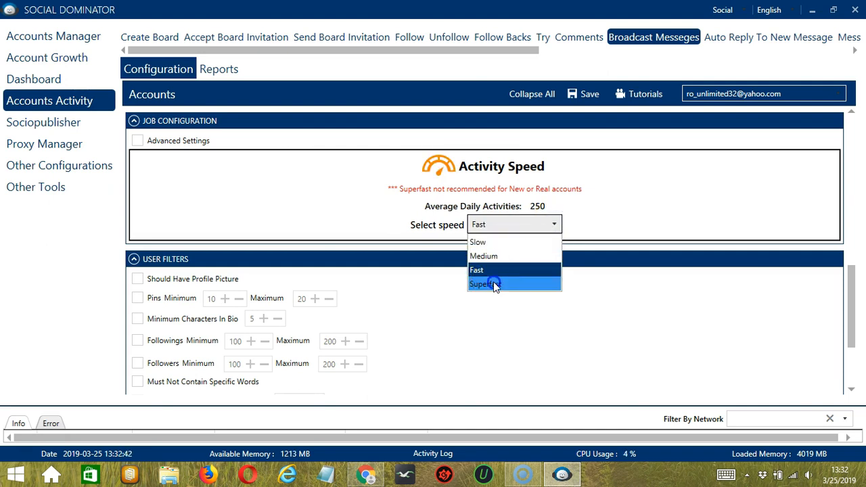
pyautogui.click(493, 284)
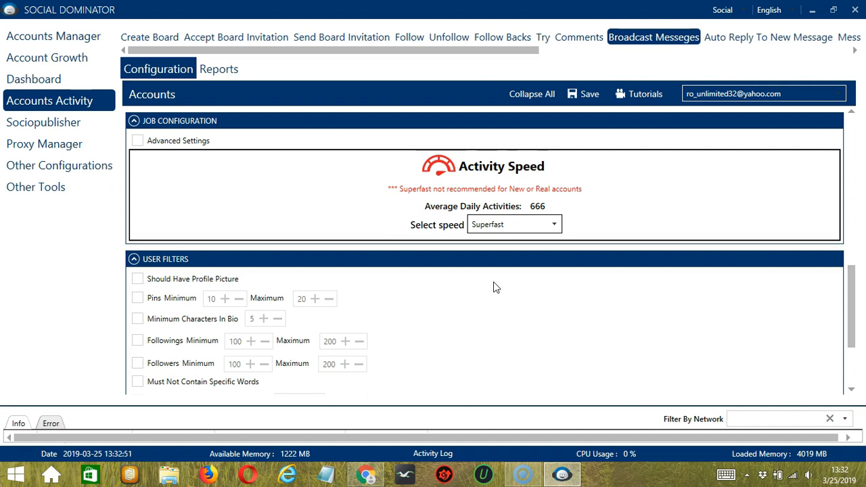
# Enable Advanced Settings in the job configuration and switch on the Increase Each Day With option.
pyautogui.click(137, 141)
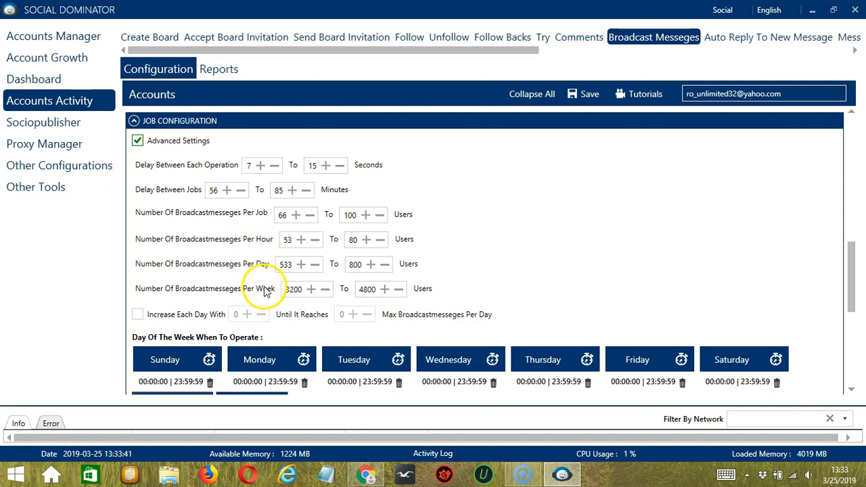
pyautogui.click(138, 315)
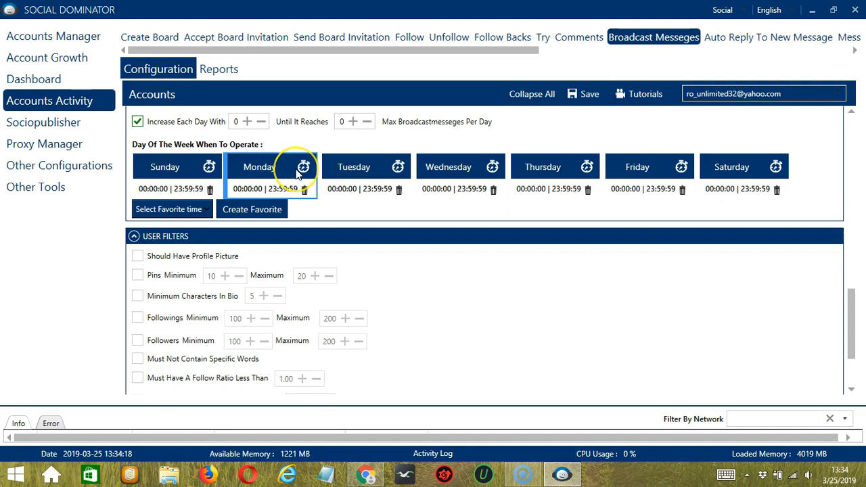
# Delete Monday's full-day operating interval from the weekly schedule.
pyautogui.click(309, 194)
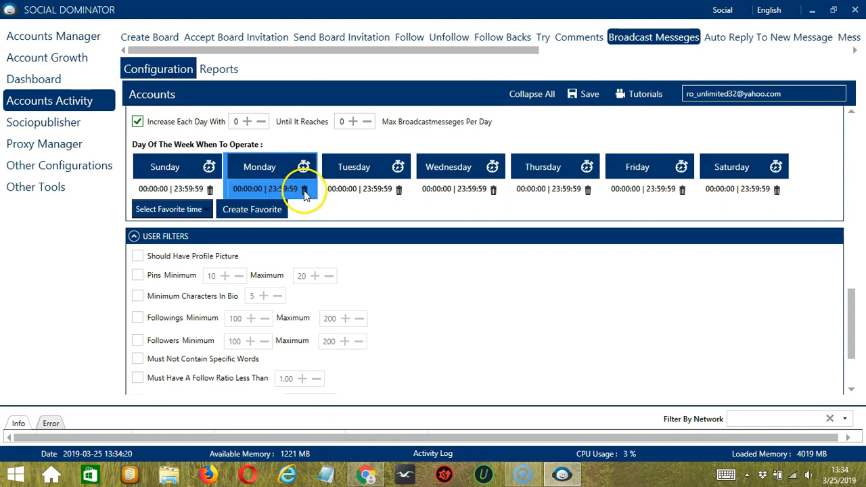
pyautogui.click(305, 190)
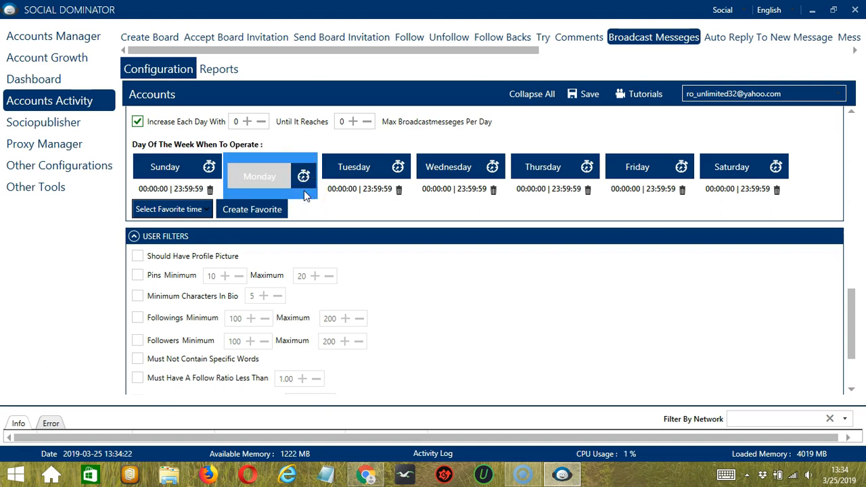
pyautogui.click(315, 205)
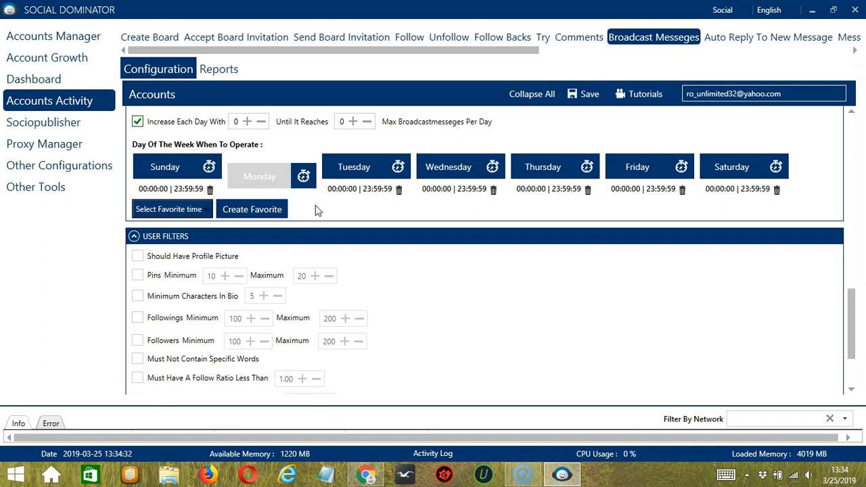
# Add a Monday operating interval from 12:00:00 AM to 1:59:59 AM.
pyautogui.click(287, 175)
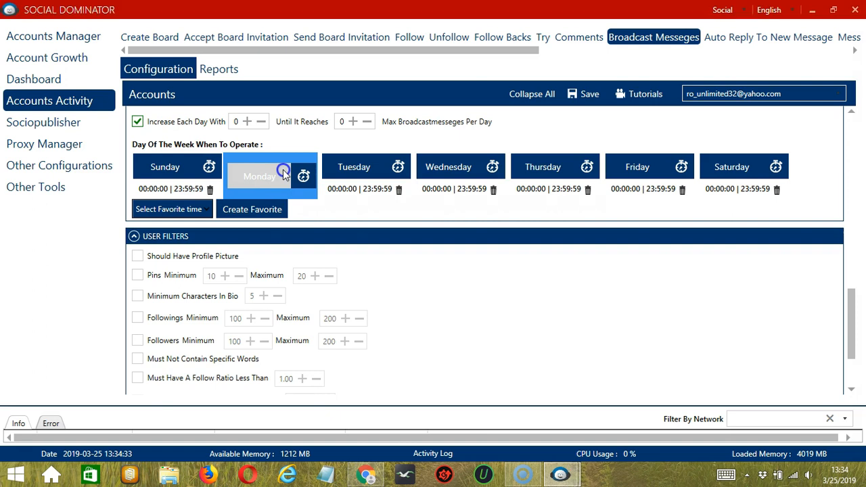
pyautogui.click(420, 240)
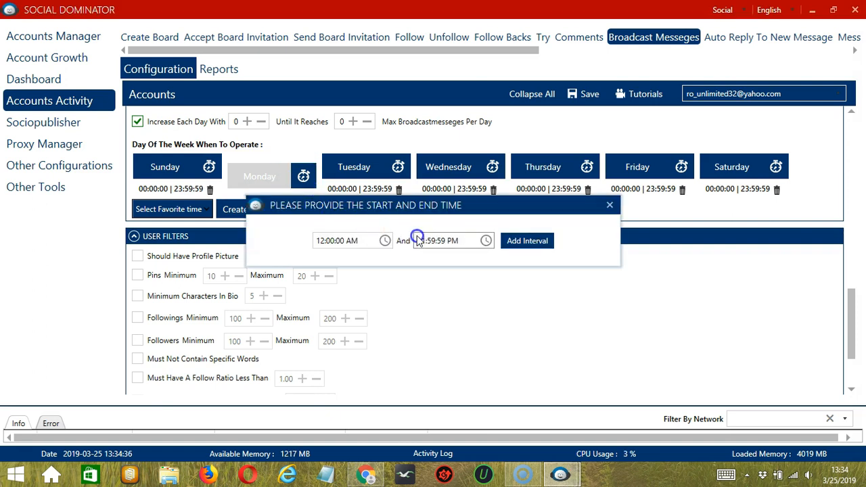
pyautogui.click(421, 240)
pyautogui.press('BackSpace')
pyautogui.press('BackSpace')
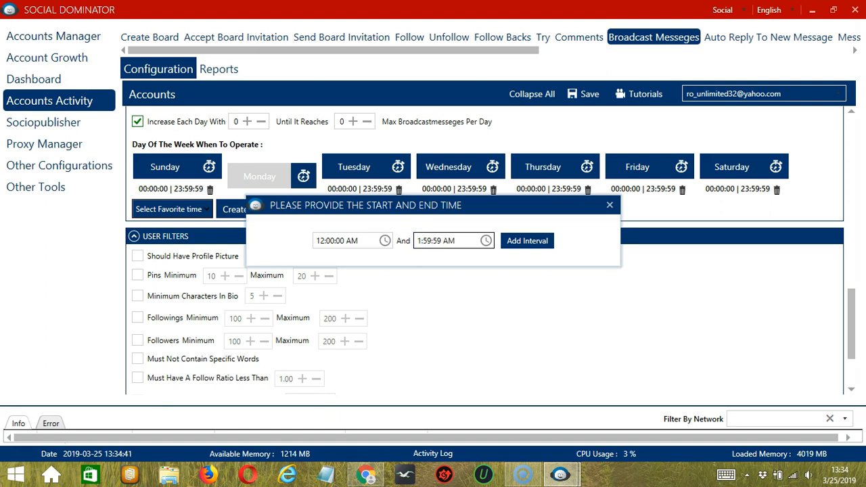
pyautogui.click(541, 242)
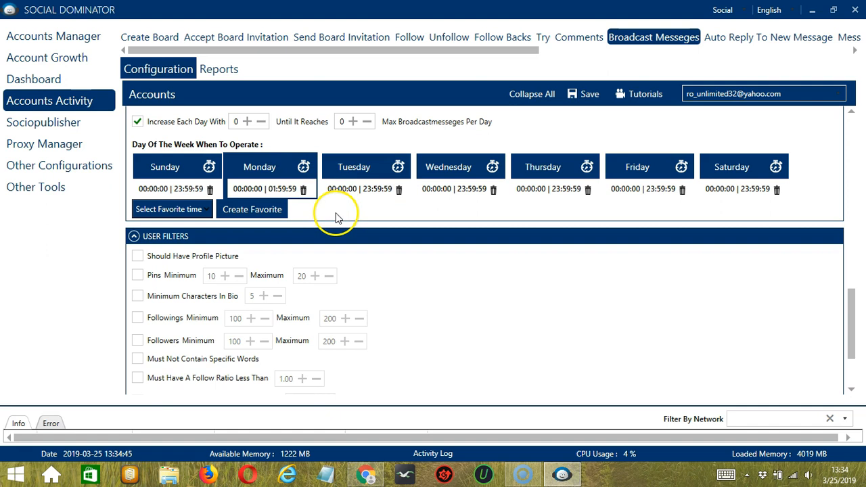
# Add a second Monday operating interval from 2:00:00 AM to 11:59:59 PM.
pyautogui.click(302, 167)
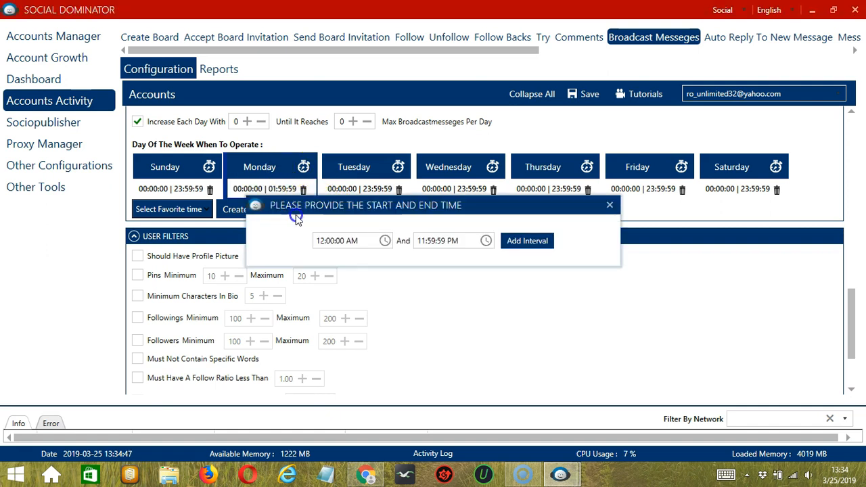
pyautogui.click(322, 240)
pyautogui.doubleClick(322, 240)
pyautogui.write('2')
pyautogui.click(540, 241)
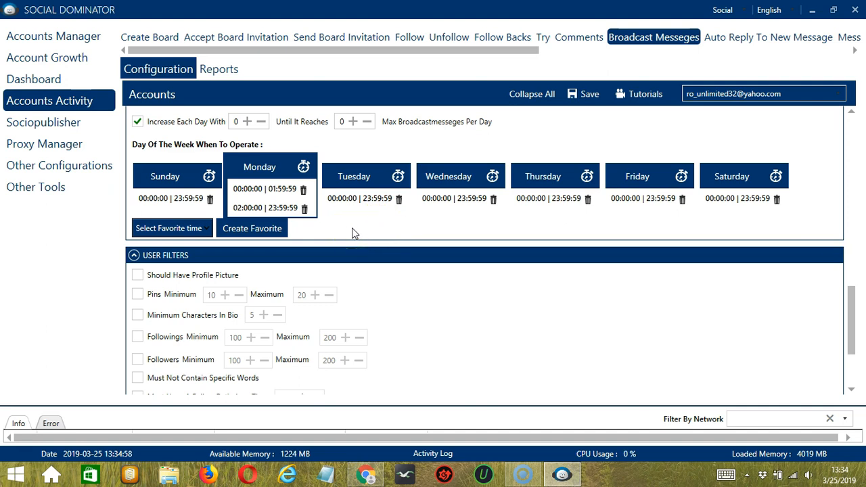
# Save the weekly schedule as a favorite named Pinterest Message and select it from the favorite times.
pyautogui.click(277, 228)
pyautogui.write('Pinterest Message')
pyautogui.click(557, 280)
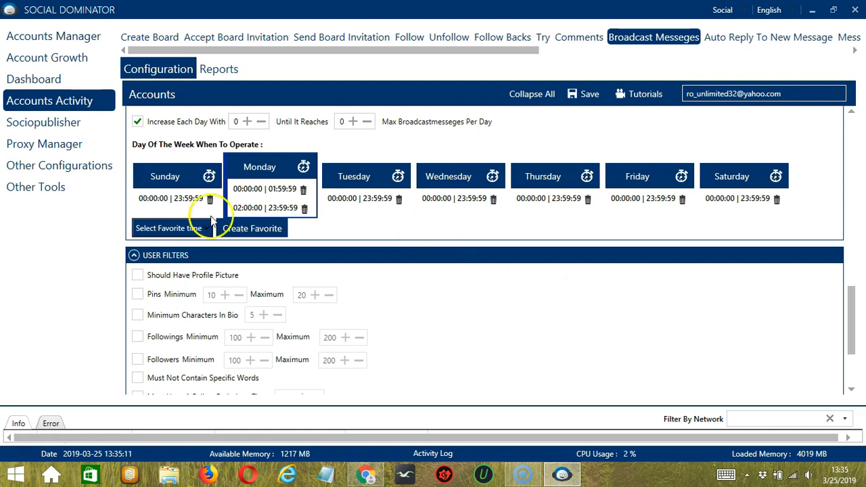
pyautogui.click(178, 229)
pyautogui.click(154, 446)
# Enable user filters for profile picture, 10 to 20 pins, at least 5 bio characters, 100 to 200 followings and 100 to 200 followers.
pyautogui.scroll(-3, 559, 230)
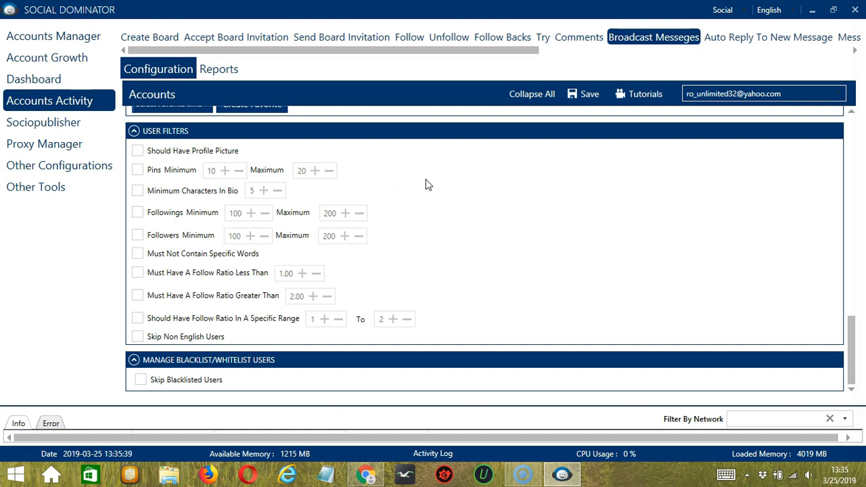
pyautogui.click(138, 151)
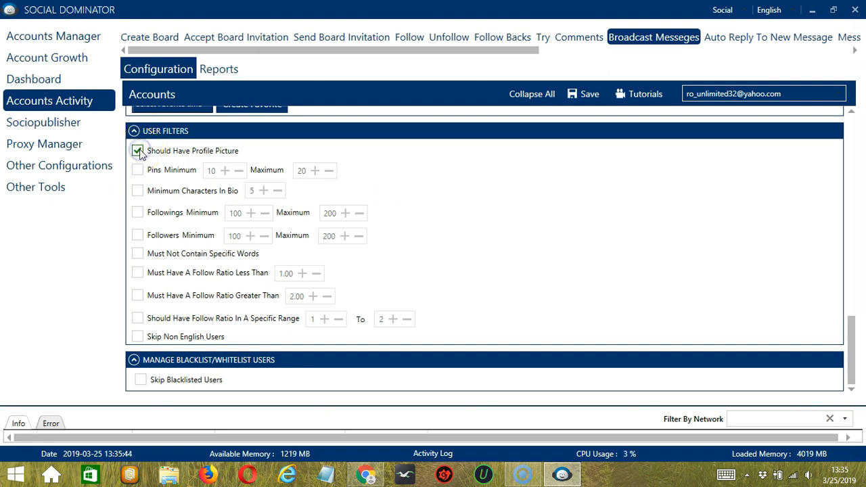
pyautogui.click(138, 172)
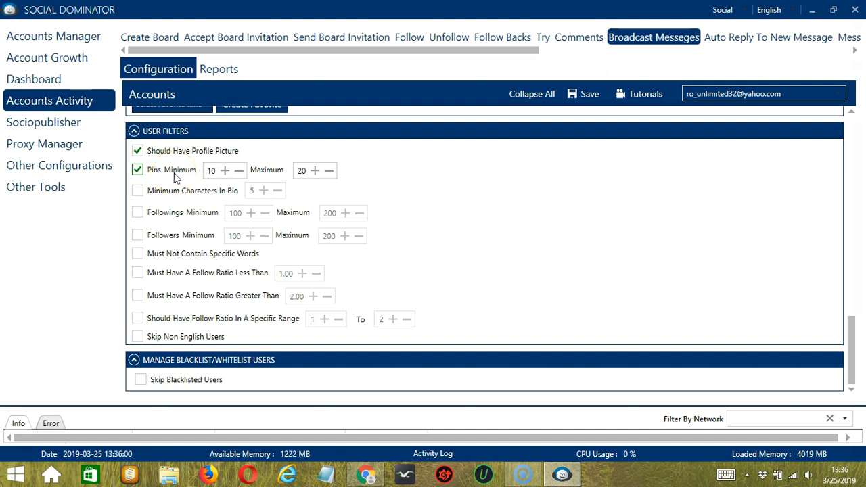
pyautogui.click(137, 190)
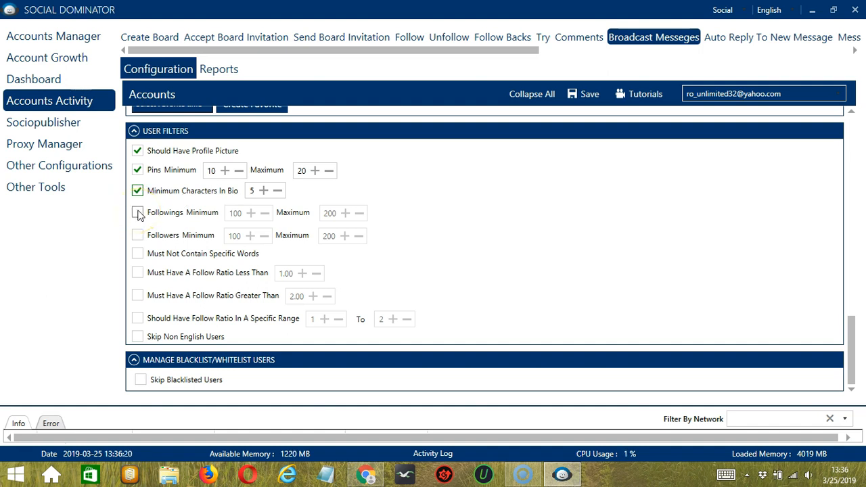
pyautogui.click(138, 214)
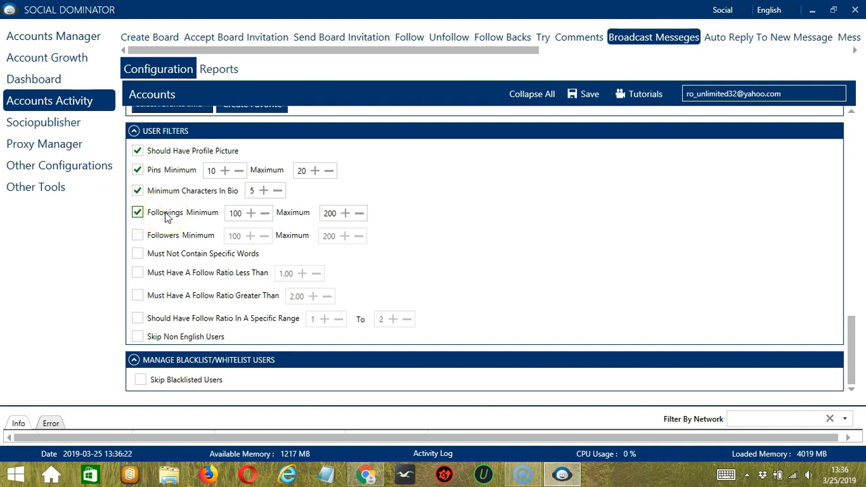
pyautogui.click(137, 236)
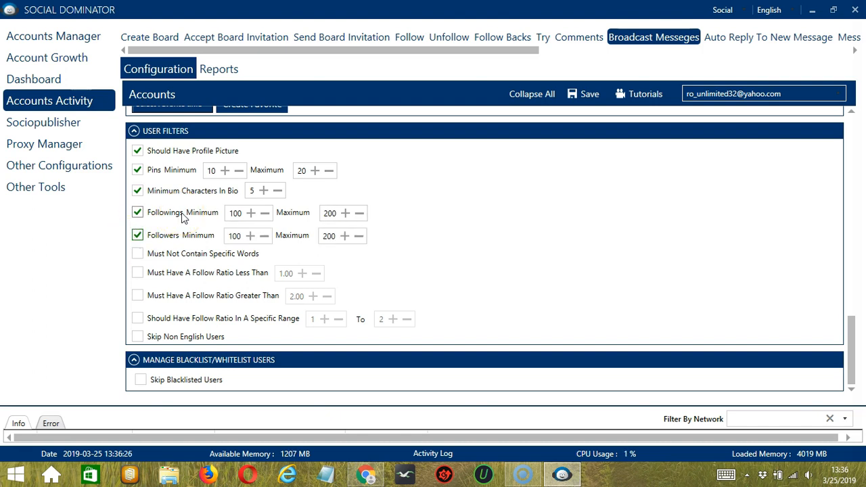
# Exclude users containing the specific word politics and turn on skipping of non-English users.
pyautogui.click(138, 255)
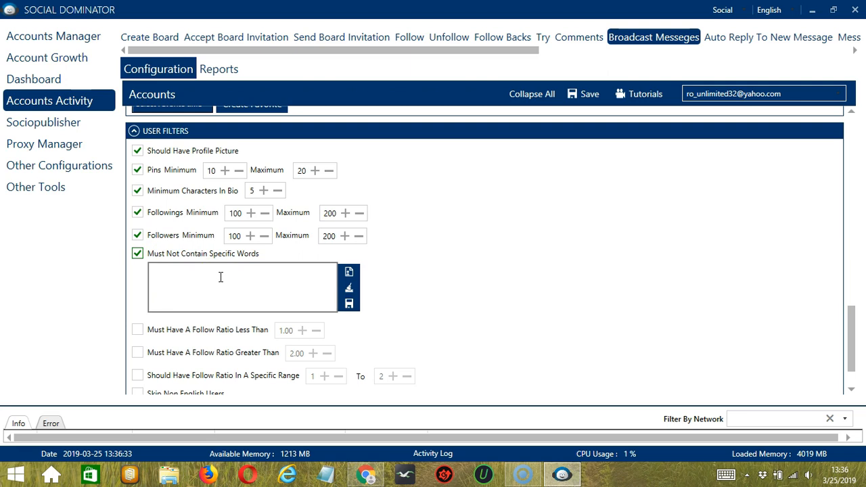
pyautogui.write('politics')
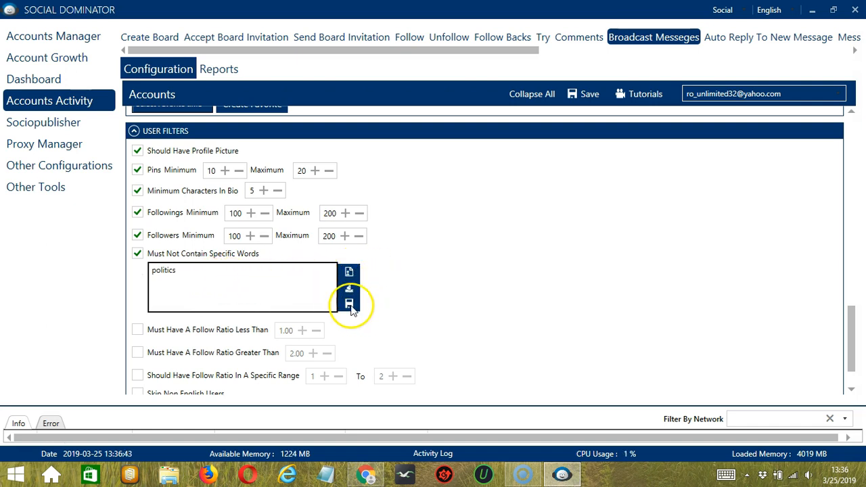
pyautogui.scroll(-1, 129, 275)
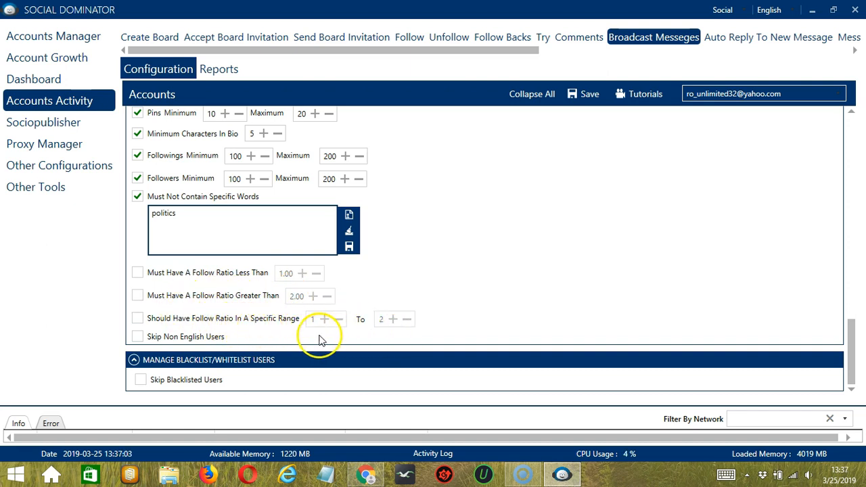
pyautogui.click(138, 336)
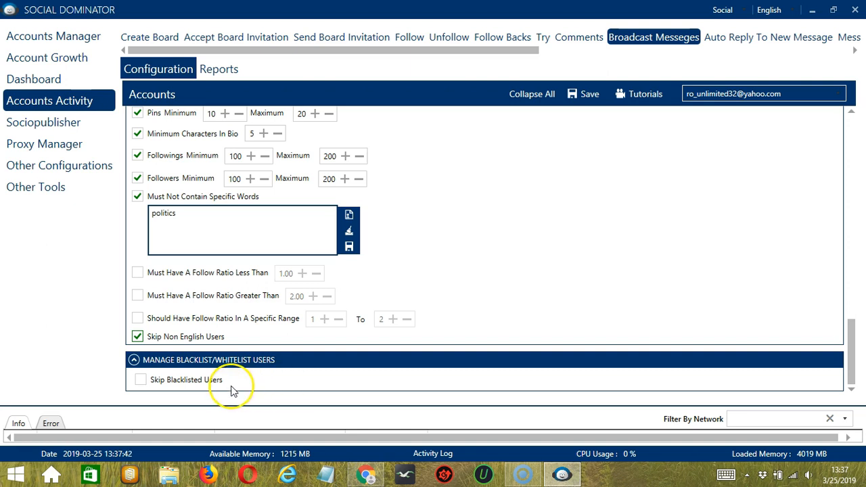
# Turn on skipping of blacklisted users and apply it to the private blacklist.
pyautogui.click(140, 380)
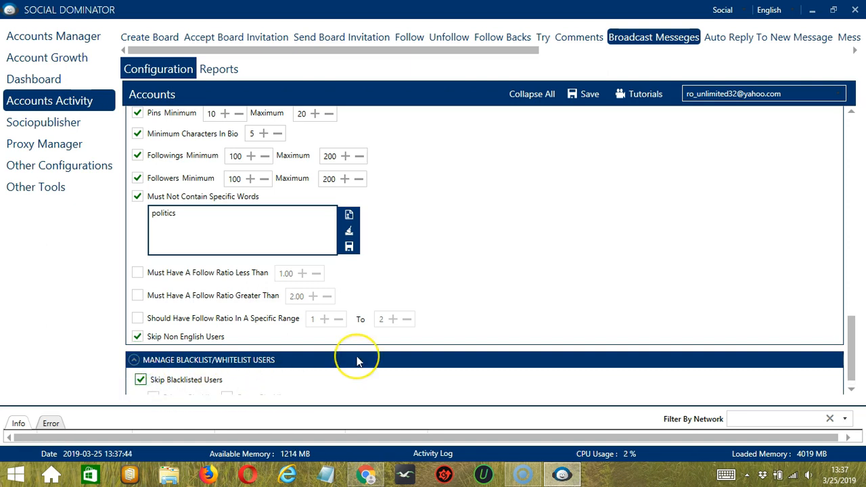
pyautogui.scroll(-1, 358, 362)
pyautogui.click(153, 380)
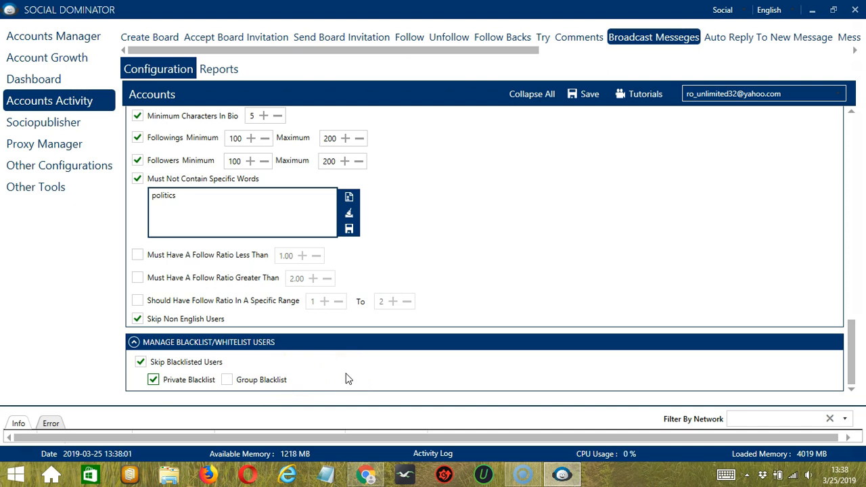
# Save the broadcast message configuration for the account and set its status to Active.
pyautogui.click(854, 124)
pyautogui.click(588, 96)
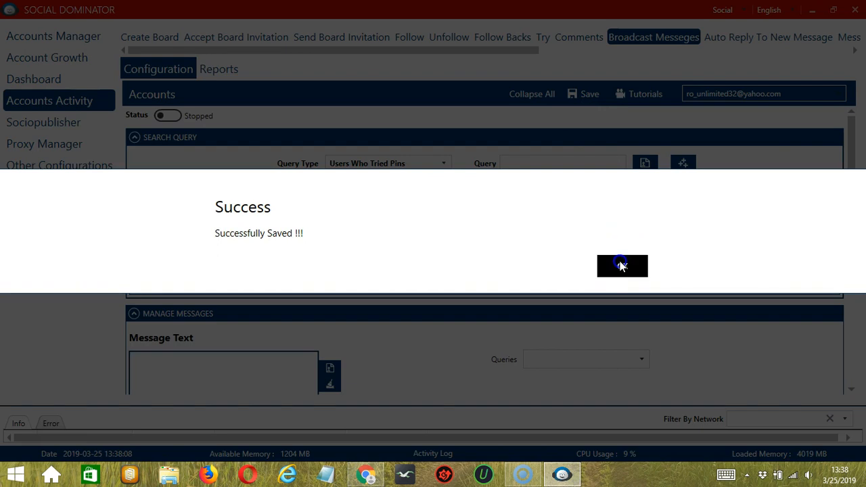
pyautogui.click(621, 265)
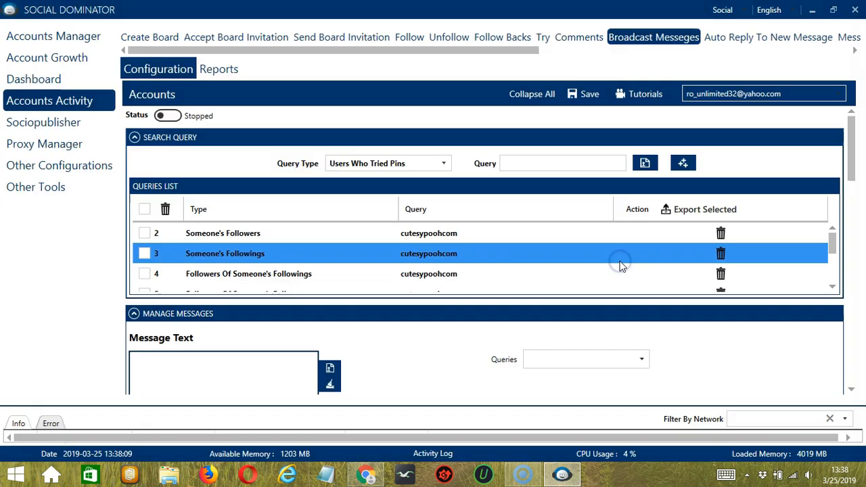
pyautogui.click(173, 116)
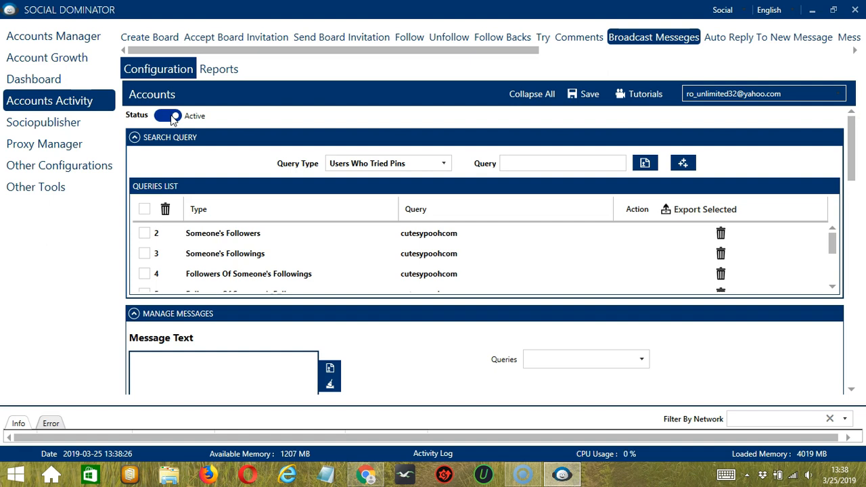
# Switch from the Social view to the Pinterest network and open Pin Messenger's broadcast messages campaign setup.
pyautogui.click(744, 11)
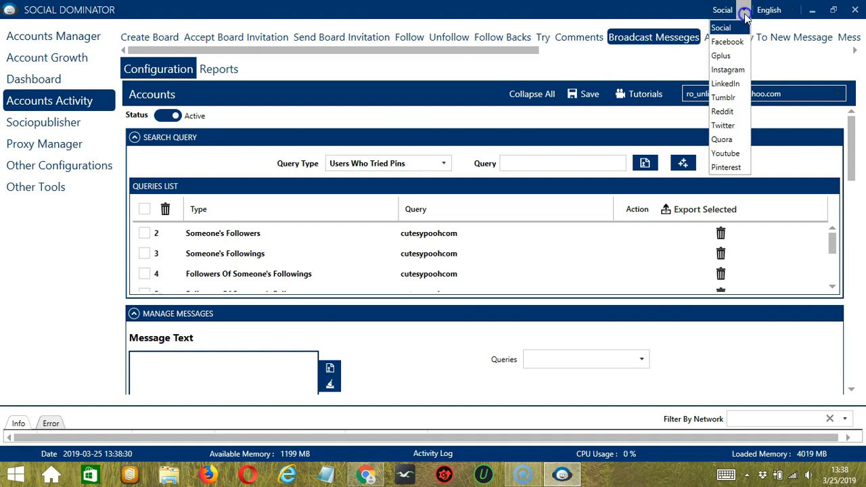
pyautogui.click(739, 169)
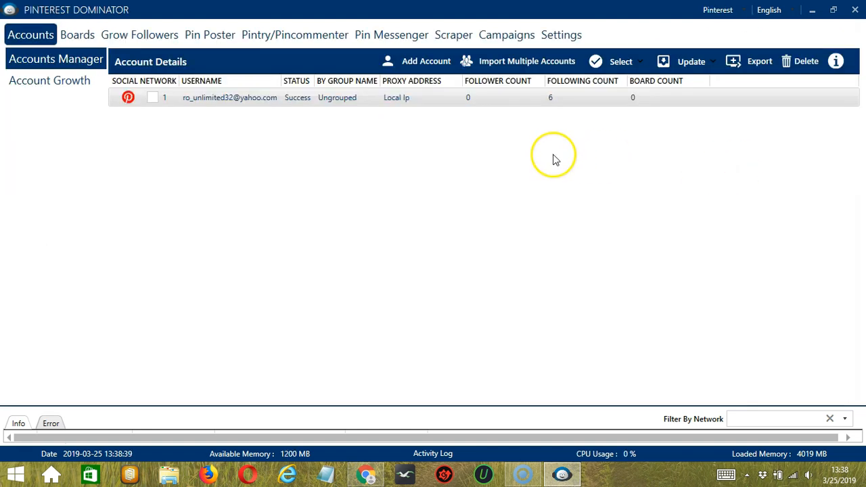
pyautogui.click(395, 33)
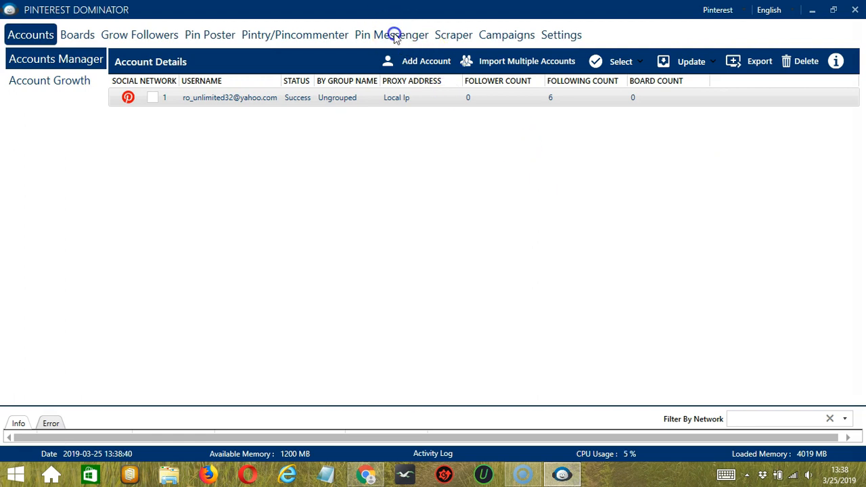
pyautogui.click(124, 63)
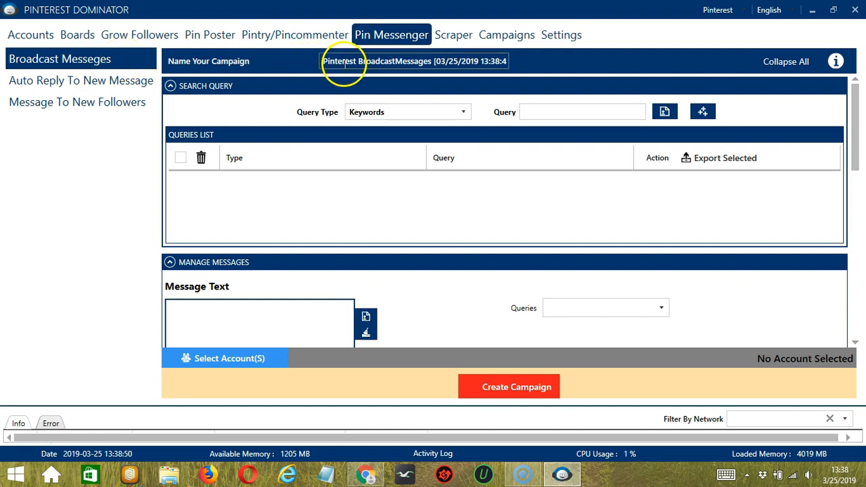
# Add a Keywords query for pets to the campaign's query list.
pyautogui.click(551, 115)
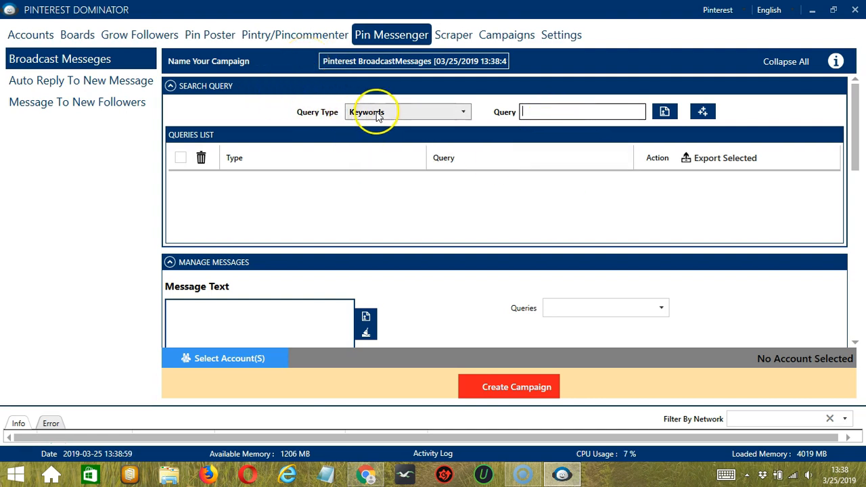
pyautogui.write('pets')
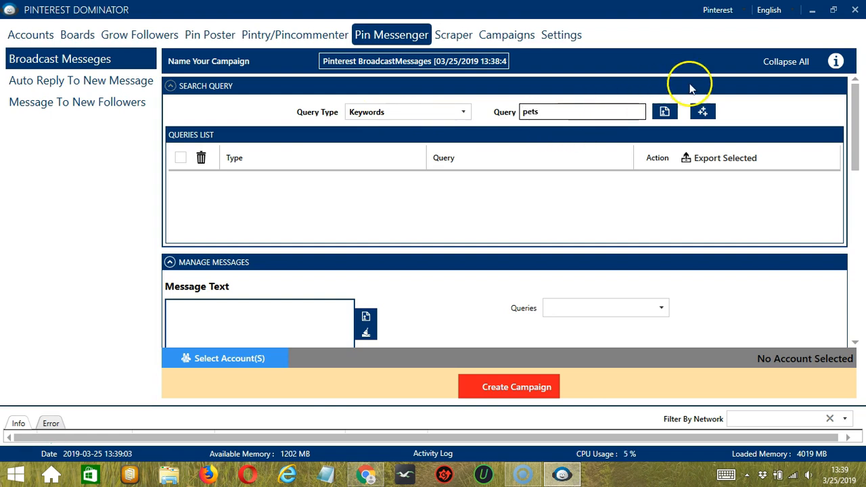
pyautogui.click(704, 113)
# Load the campaign's message text from message.txt on the Desktop.
pyautogui.scroll(-4, 388, 126)
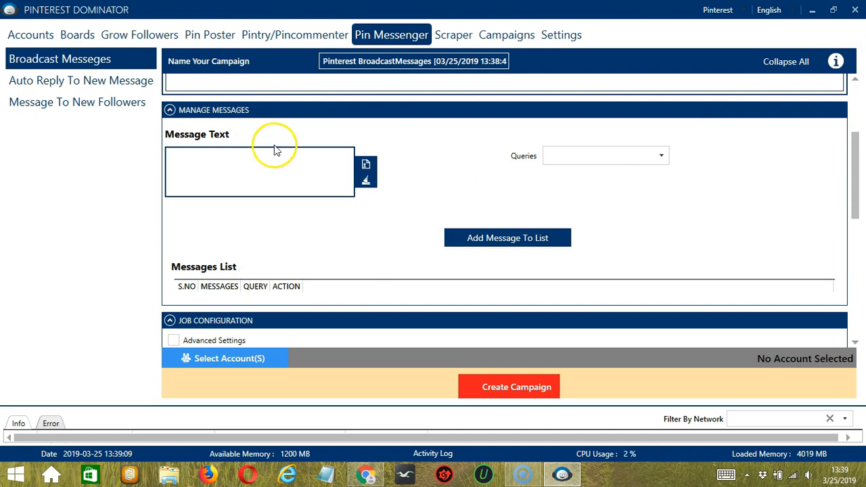
pyautogui.click(366, 166)
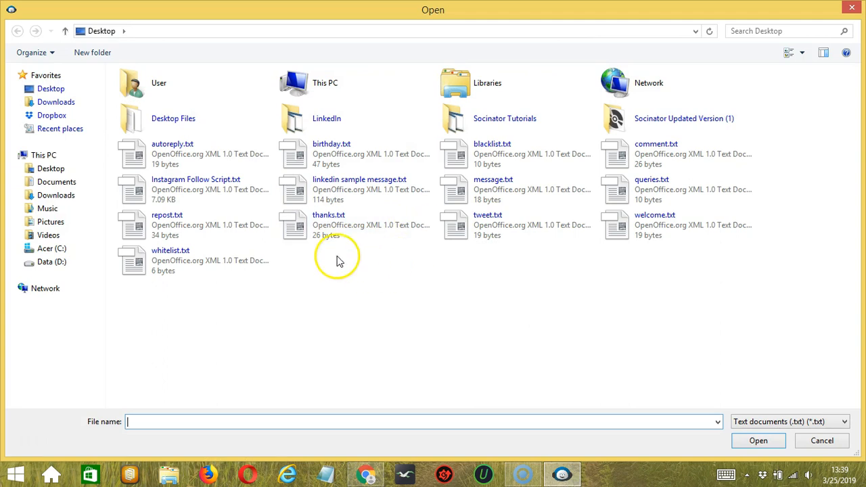
pyautogui.click(474, 196)
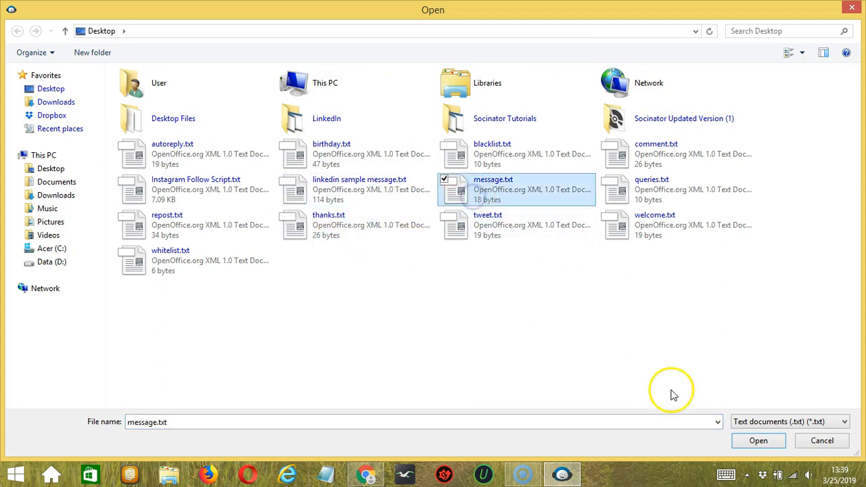
pyautogui.click(751, 440)
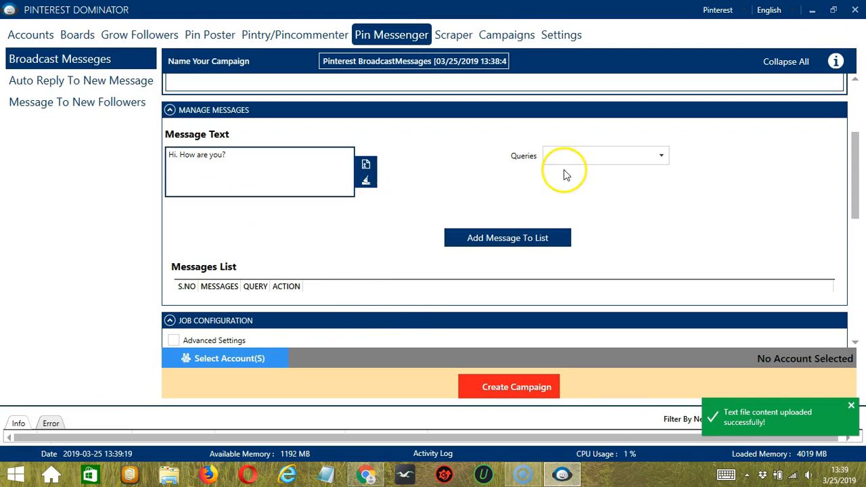
# Assign the loaded message to the pets keyword query and add it to the messages list.
pyautogui.click(591, 169)
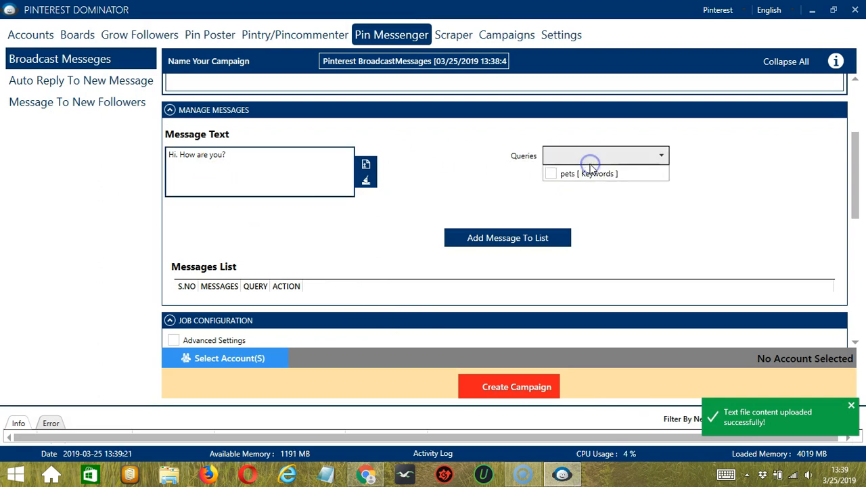
pyautogui.click(592, 175)
pyautogui.click(435, 187)
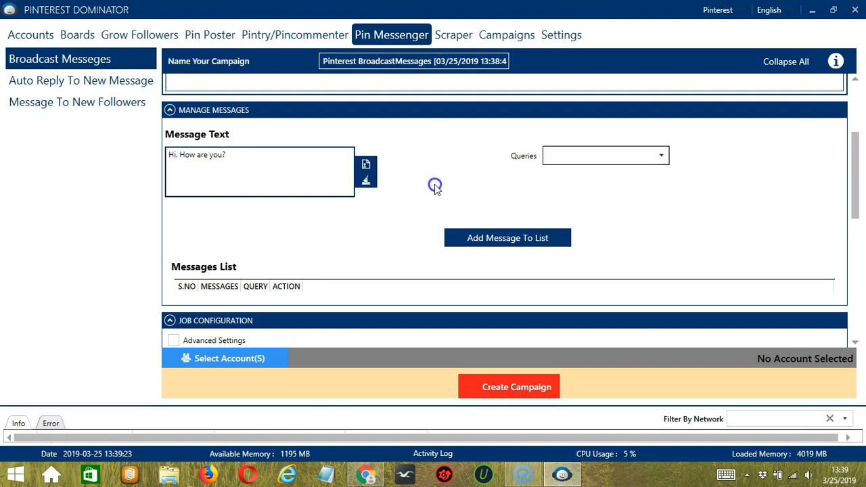
pyautogui.click(561, 239)
# Enable the campaign's user filters requiring a profile picture and skipping non-English users.
pyautogui.scroll(-3, 744, 169)
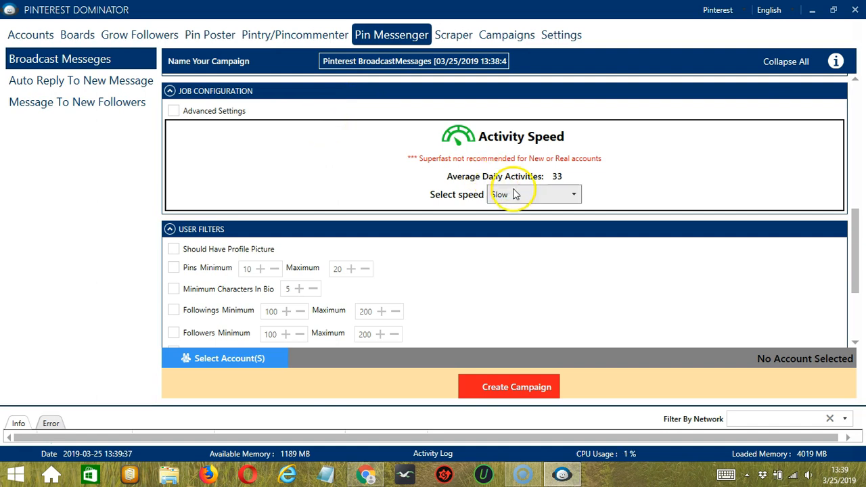
pyautogui.click(855, 332)
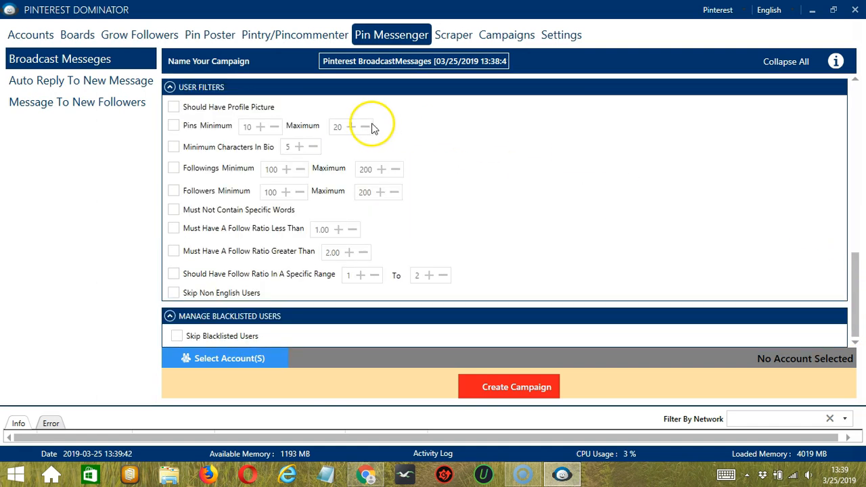
pyautogui.click(174, 107)
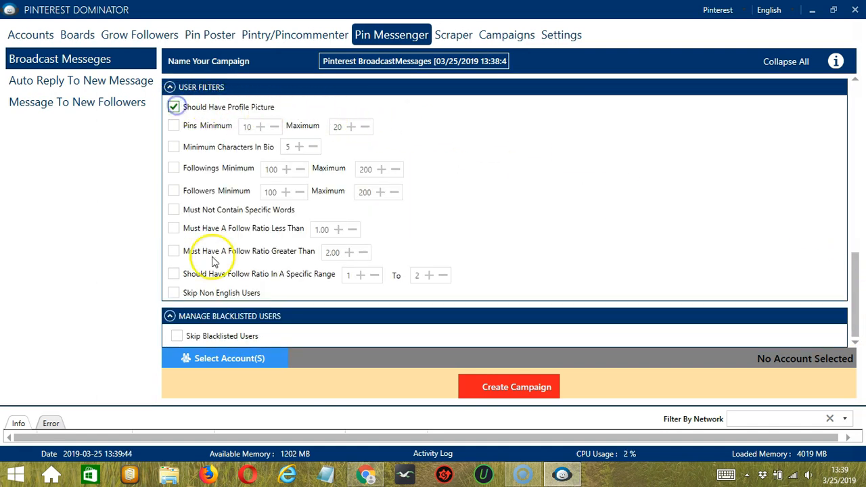
pyautogui.click(174, 292)
# Make the campaign skip blacklisted users from the private blacklist.
pyautogui.scroll(-1, 454, 316)
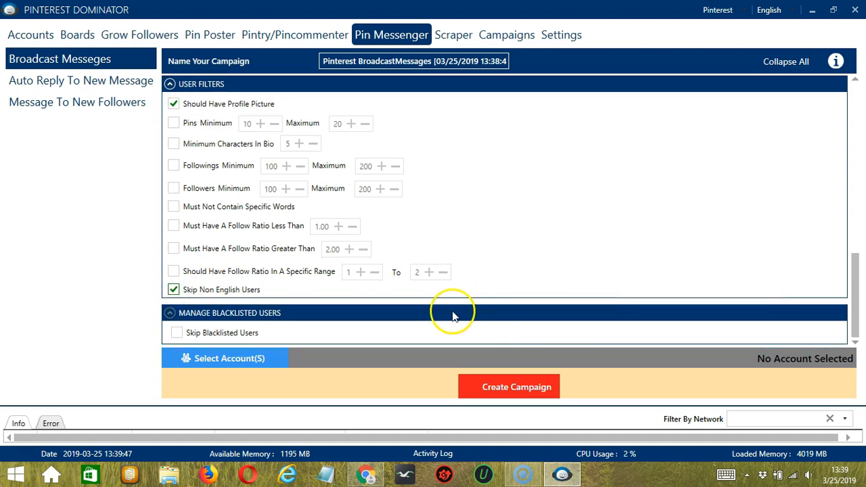
pyautogui.click(176, 334)
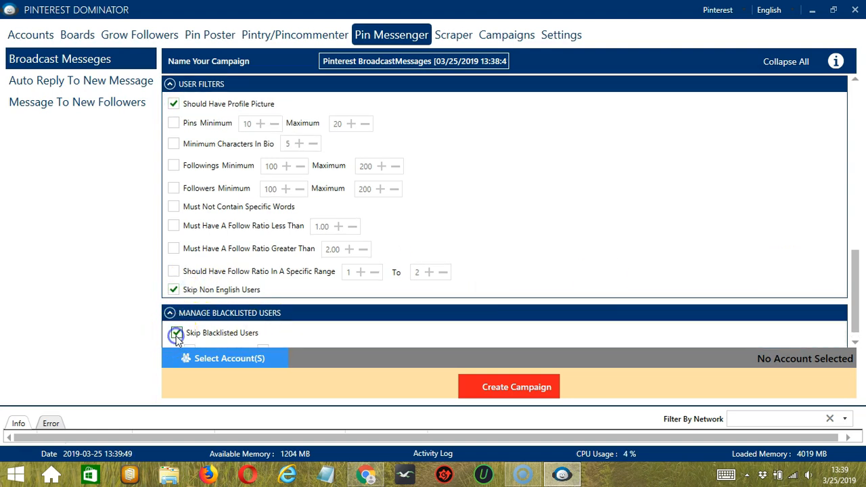
pyautogui.scroll(-1, 345, 300)
pyautogui.click(191, 333)
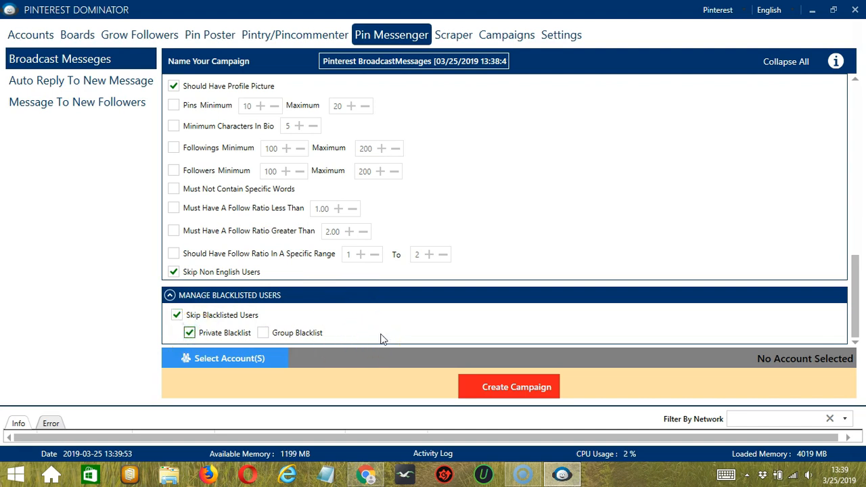
# Assign the only listed Pinterest account, in the Ungrouped group, to the broadcast campaign and save the selection.
pyautogui.click(281, 363)
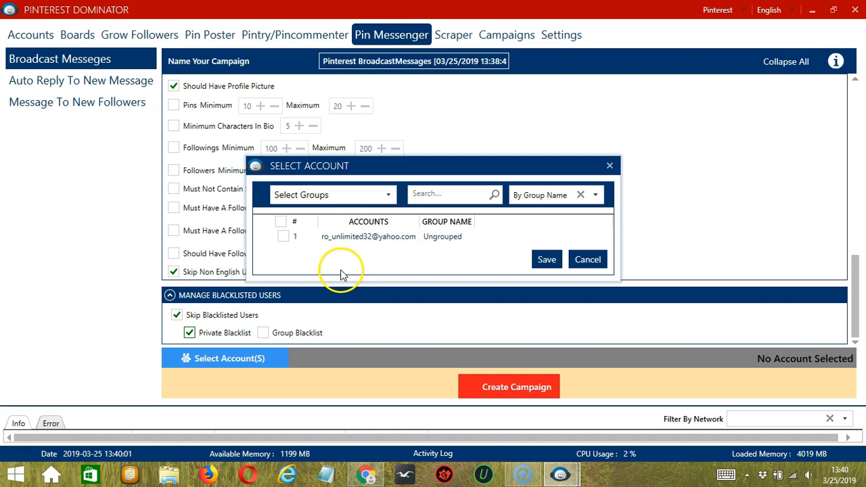
pyautogui.click(283, 237)
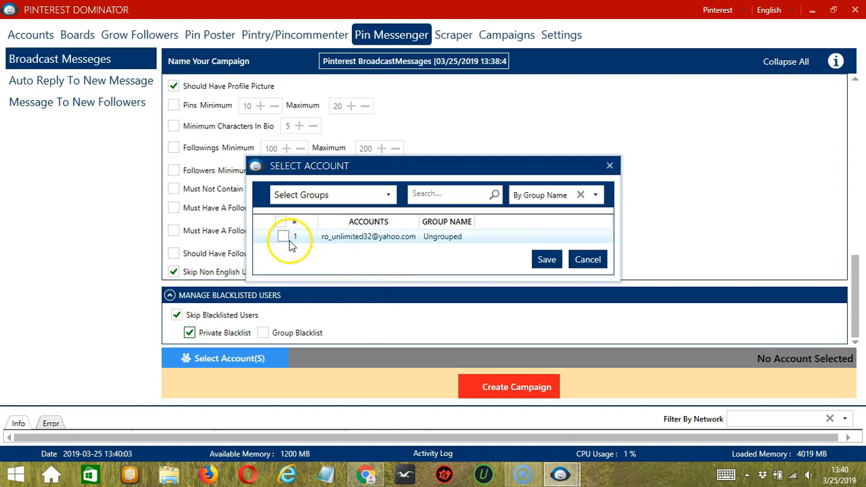
pyautogui.click(547, 258)
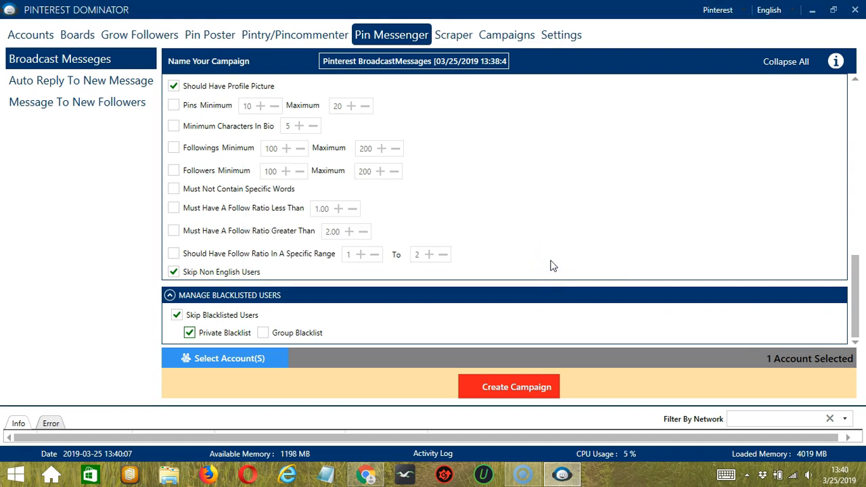
# Create the broadcast campaign, choosing the listed account so its previous BroadcastMessages settings are overridden.
pyautogui.click(470, 383)
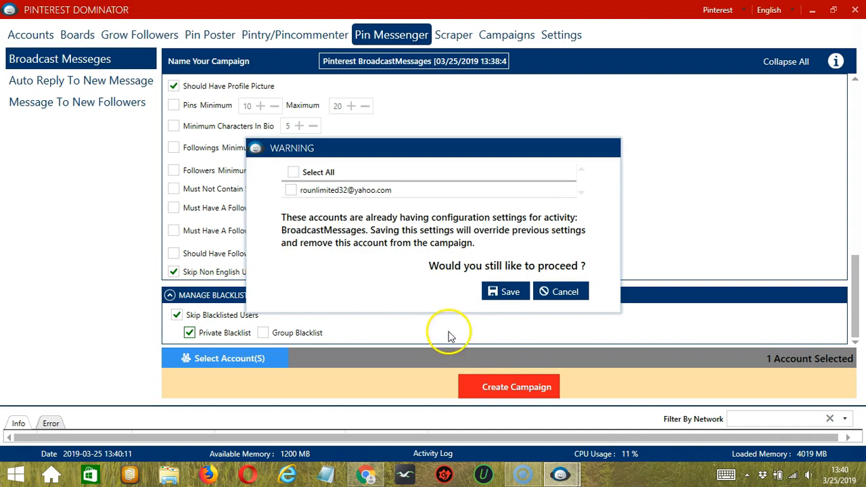
pyautogui.click(291, 190)
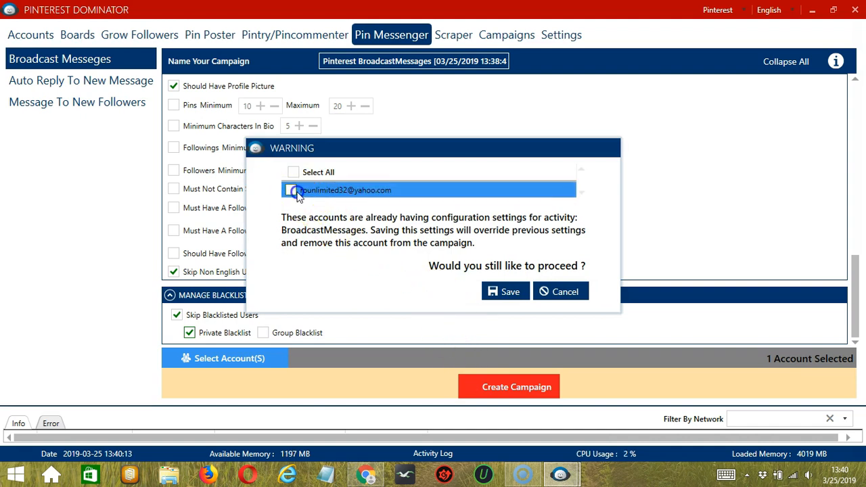
pyautogui.click(507, 291)
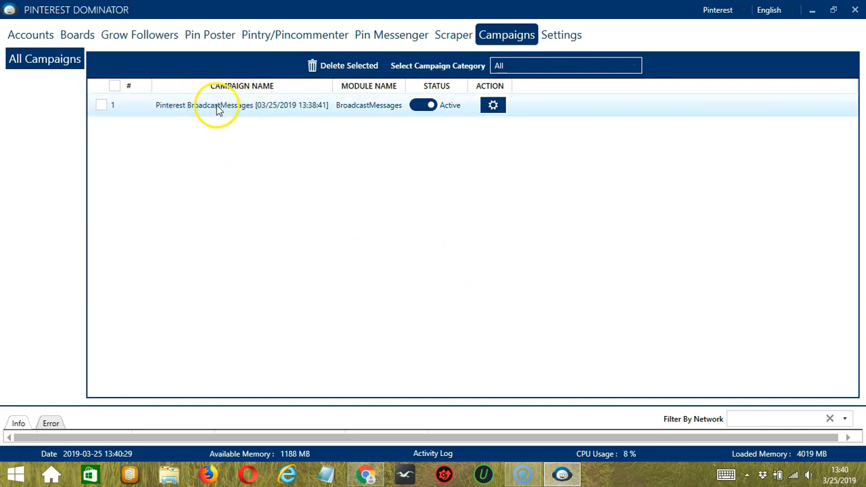
# Pause the BroadcastMessages campaign in the campaign list and check which actions are available for it.
pyautogui.click(422, 107)
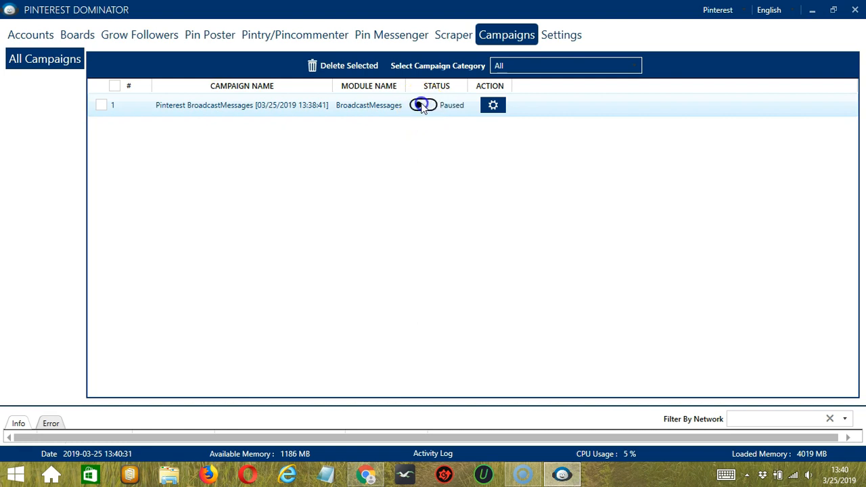
pyautogui.click(496, 106)
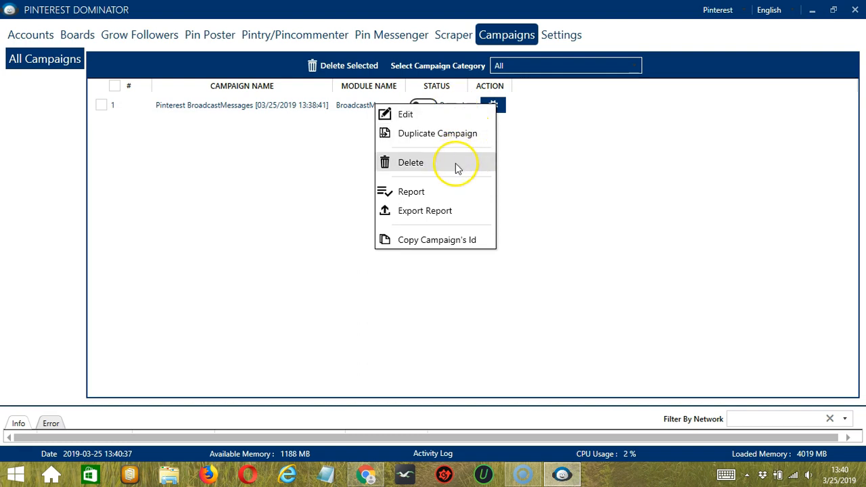
pyautogui.click(536, 155)
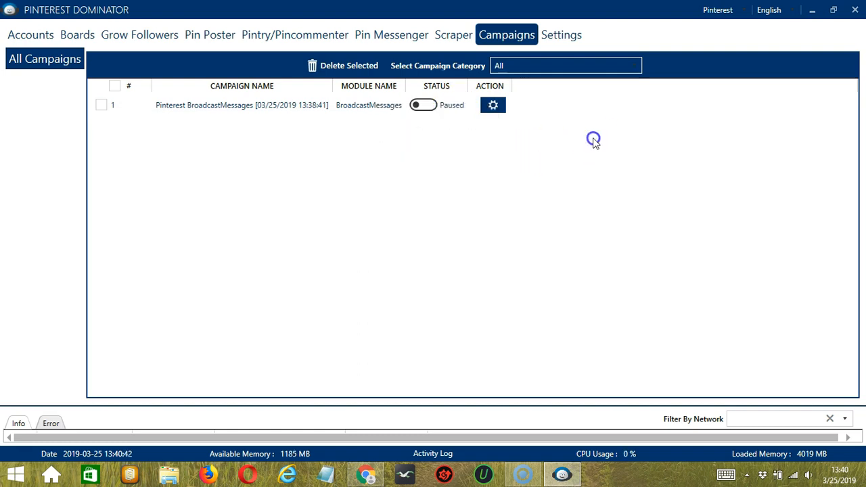